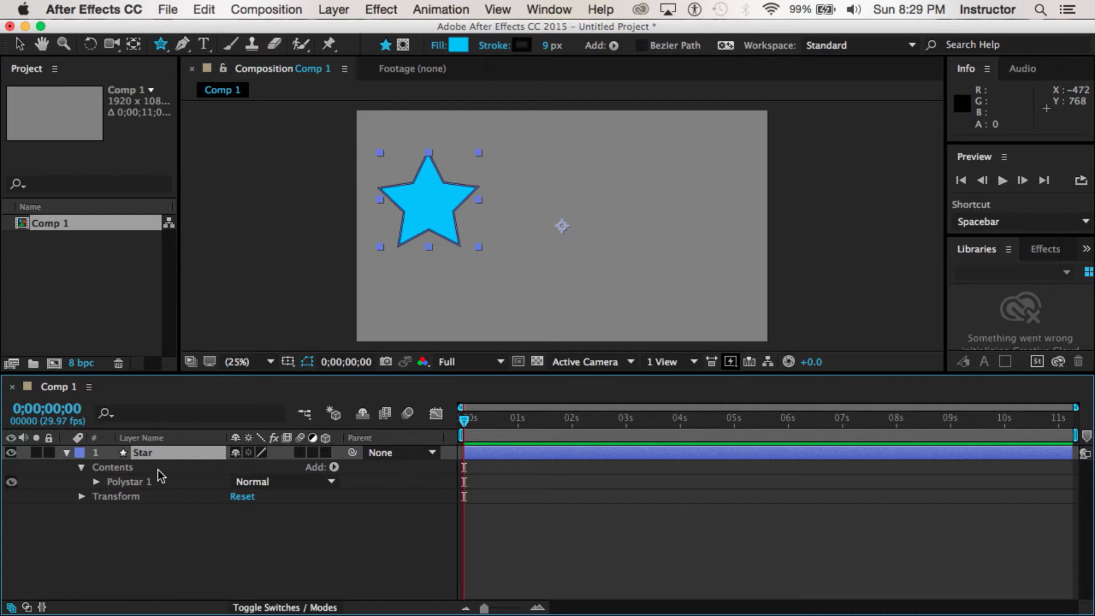
Expand the Star layer's Transform group in the Timeline to show its Anchor Point, Position, Scale, Rotation and Opacity.
click(81, 496)
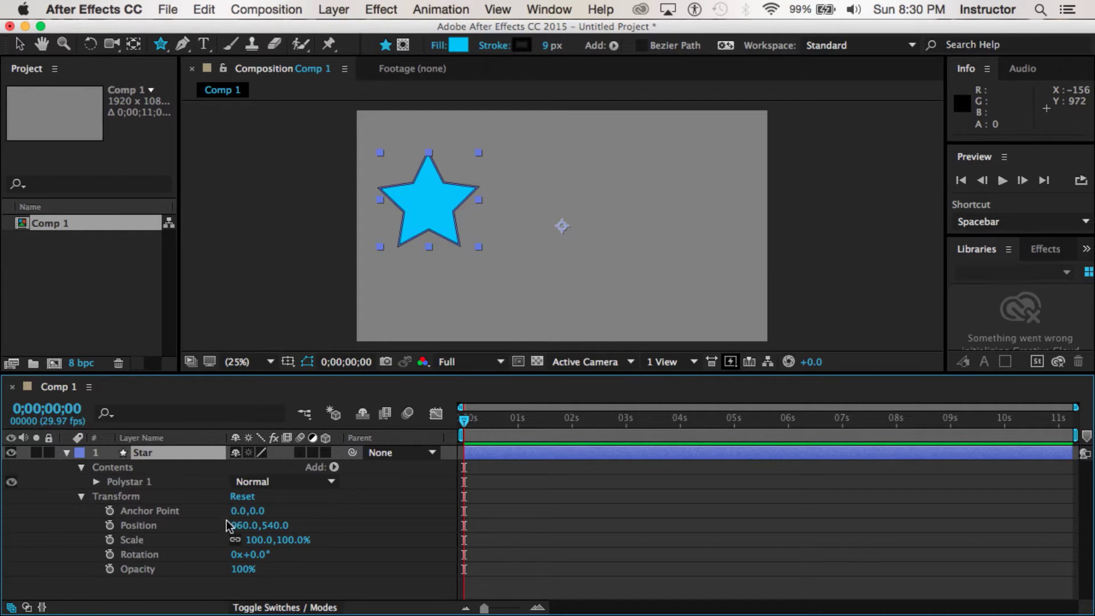
mouse_move(255, 558)
mouse_down()
mouse_move(303, 557)
mouse_move(240, 553)
mouse_move(274, 544)
mouse_move(258, 543)
mouse_up()
click(258, 556)
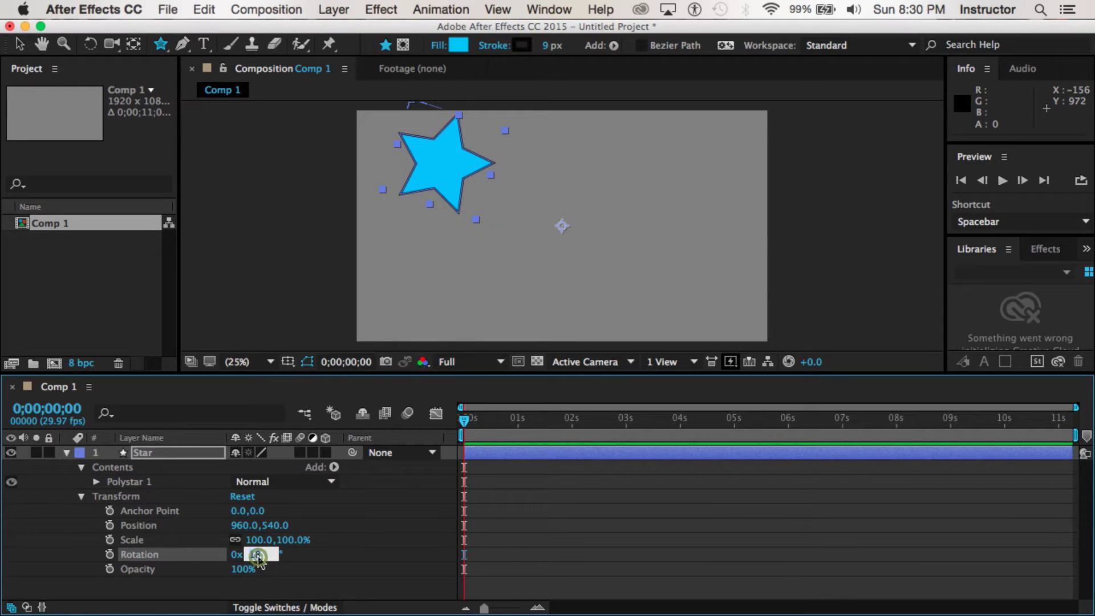
text(0)
key(Return)
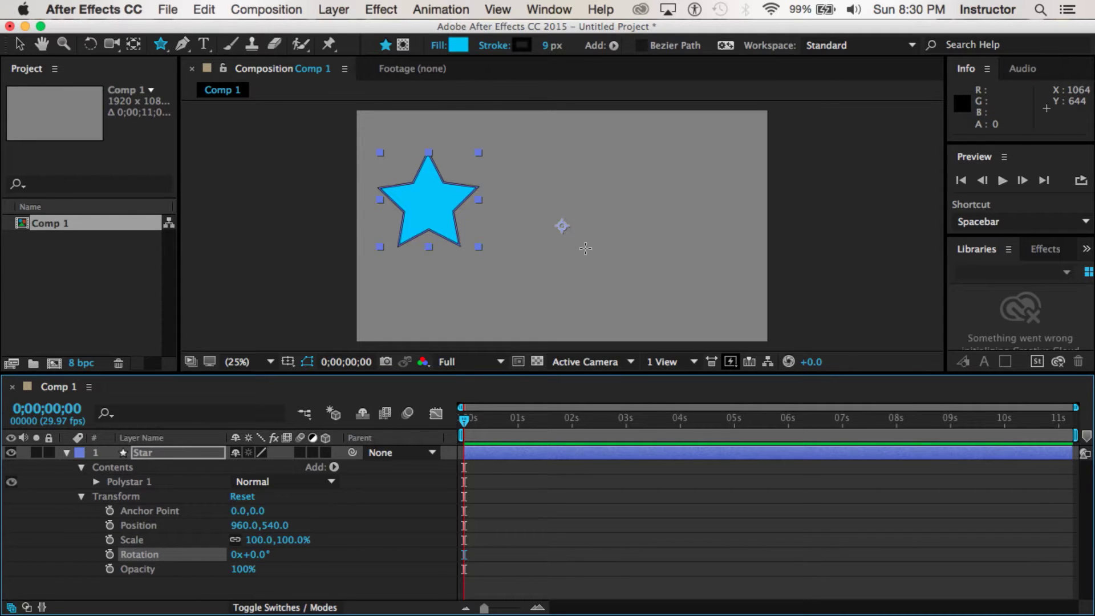
click(586, 248)
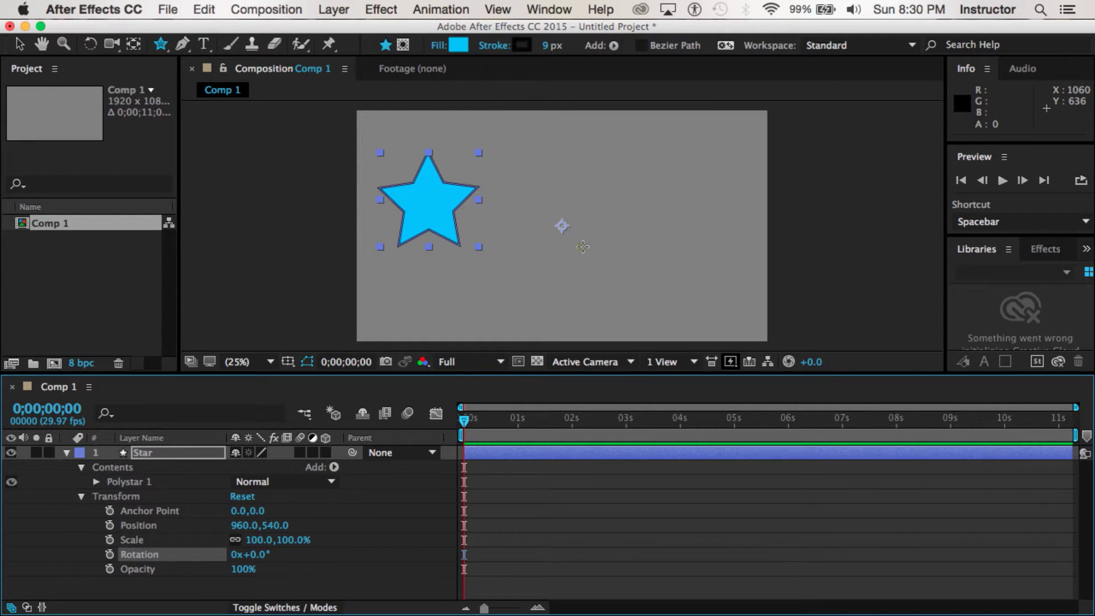
Remove the stray Polystar 2 and drag the Star layer's anchor point into the star's centre.
click(133, 45)
key(Delete)
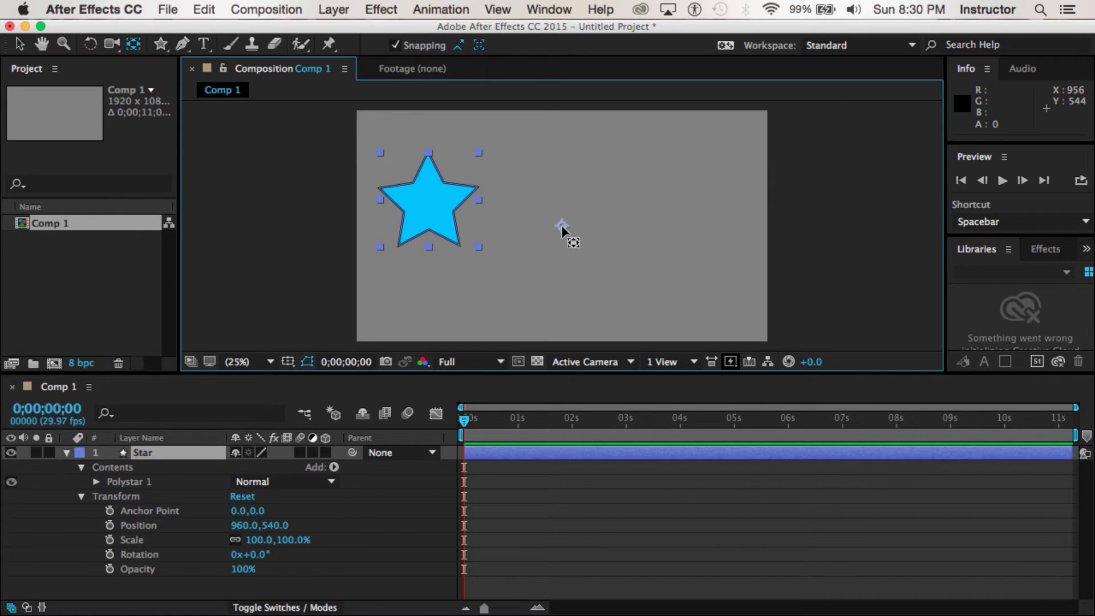
drag(561, 225, 433, 208)
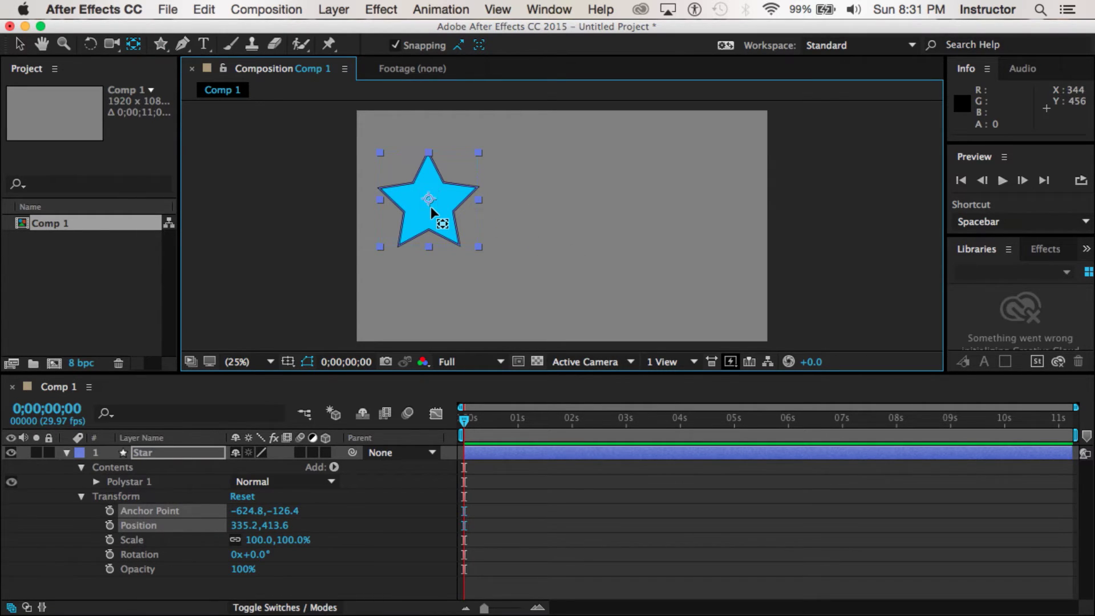
click(397, 46)
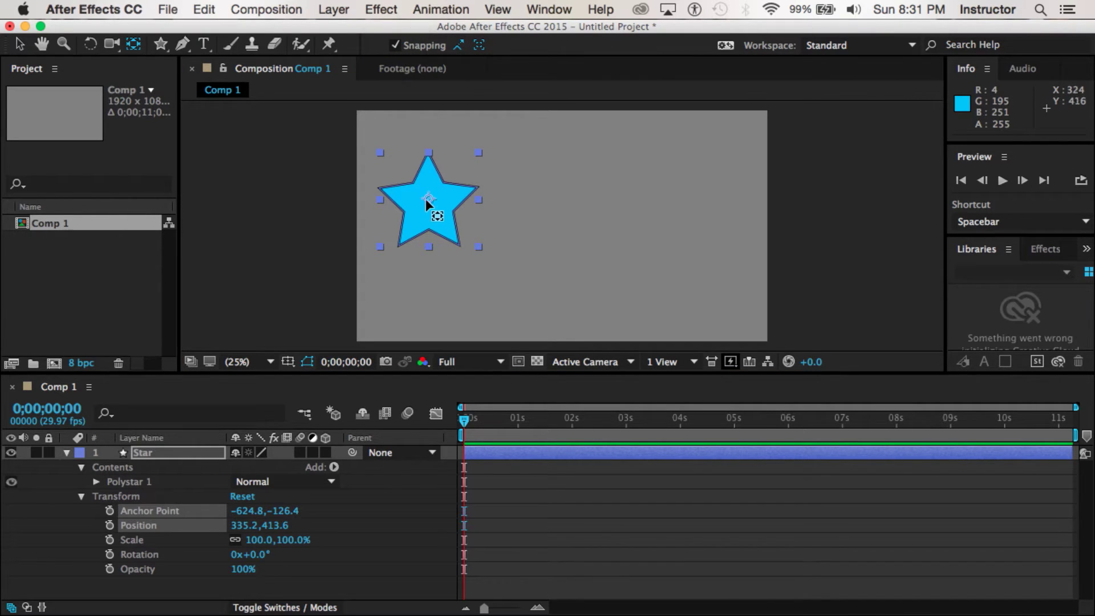
mouse_move(426, 198)
mouse_down()
mouse_move(465, 213)
mouse_move(429, 204)
mouse_up()
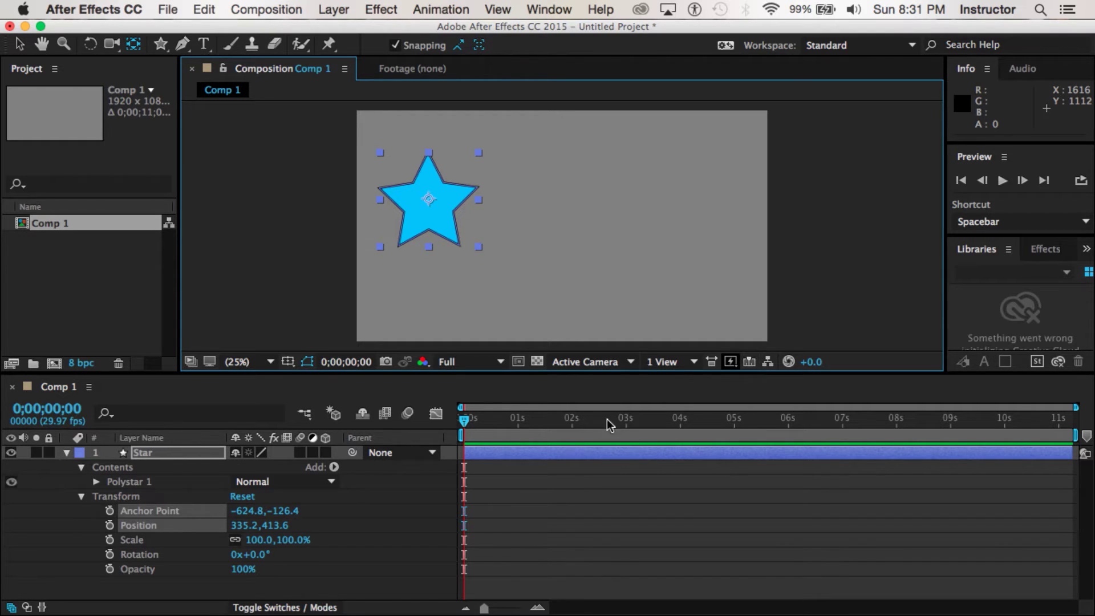
Turn on keyframing for Position, Scale, Rotation and Opacity, leaving Anchor Point unkeyed.
click(81, 497)
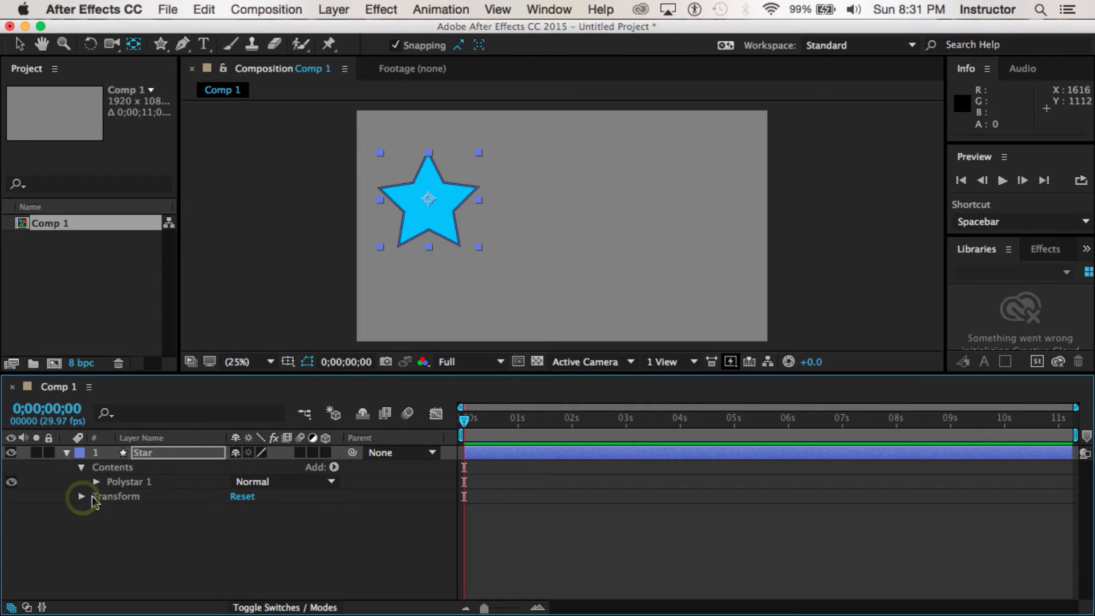
click(81, 497)
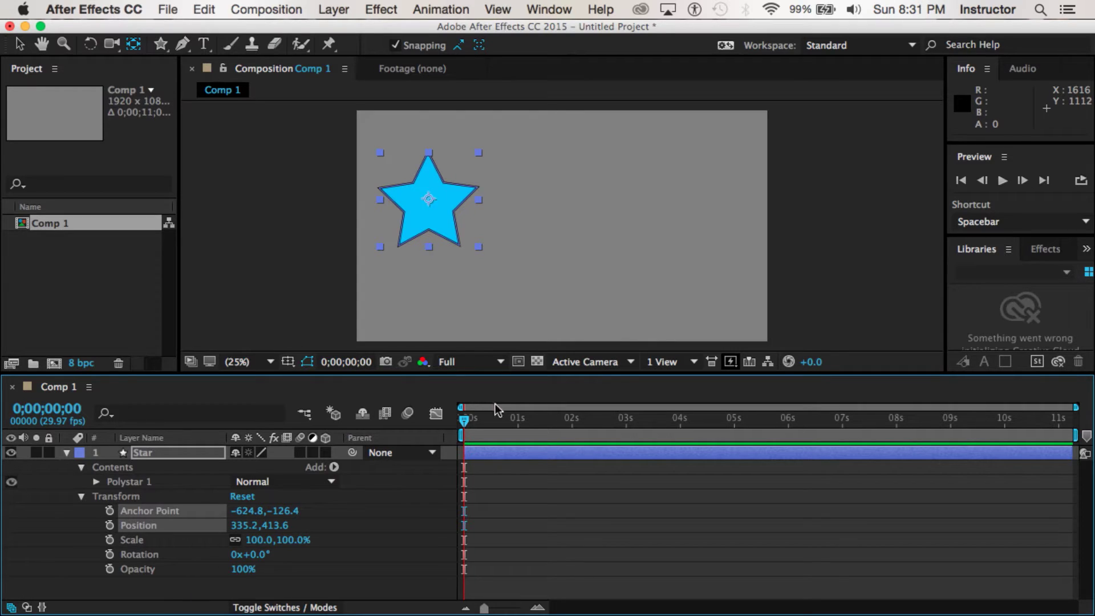
click(110, 525)
click(109, 511)
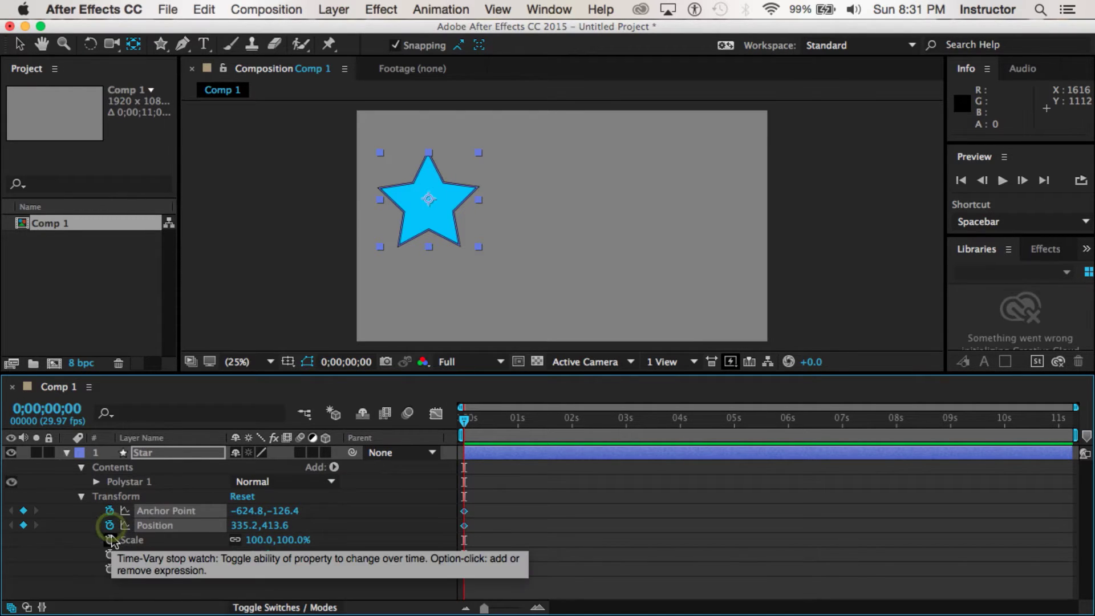
click(109, 540)
click(110, 554)
click(110, 569)
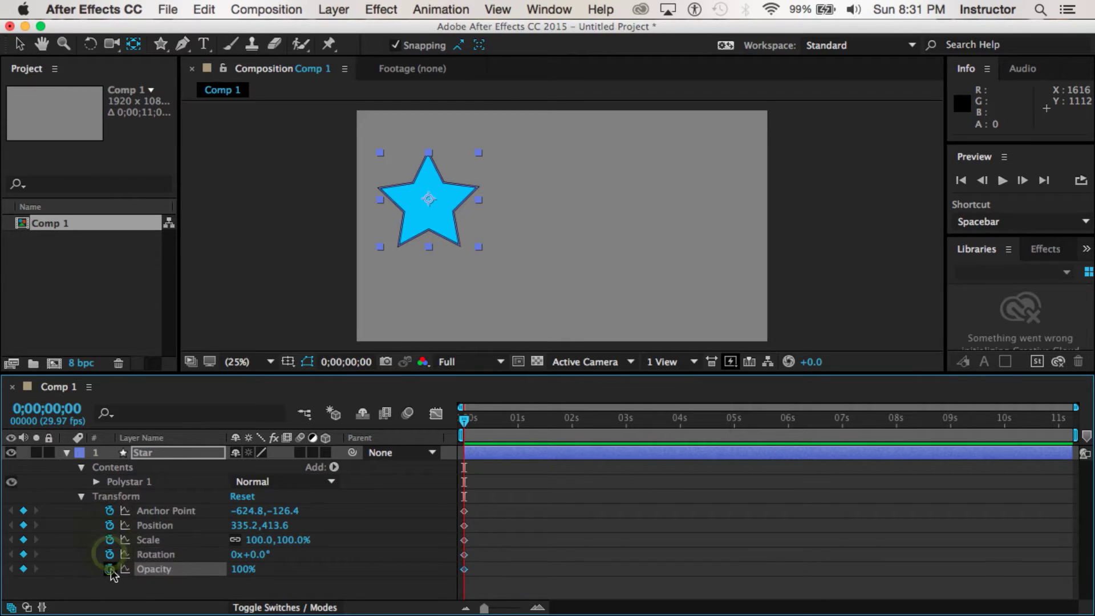
click(110, 510)
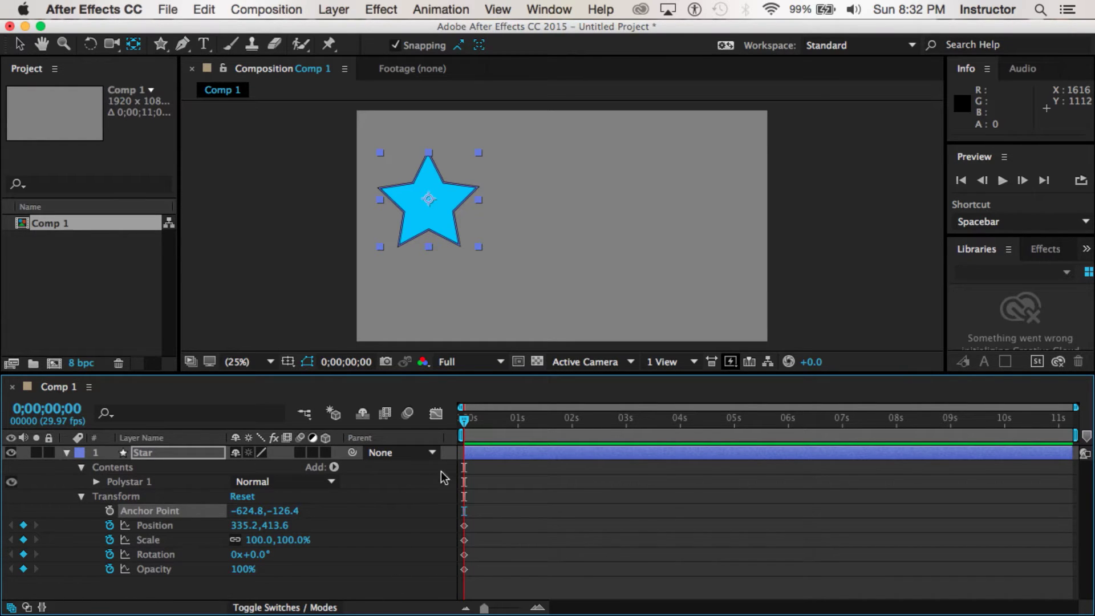
Return the current time to 0s, at the first keyframes.
click(466, 421)
click(499, 420)
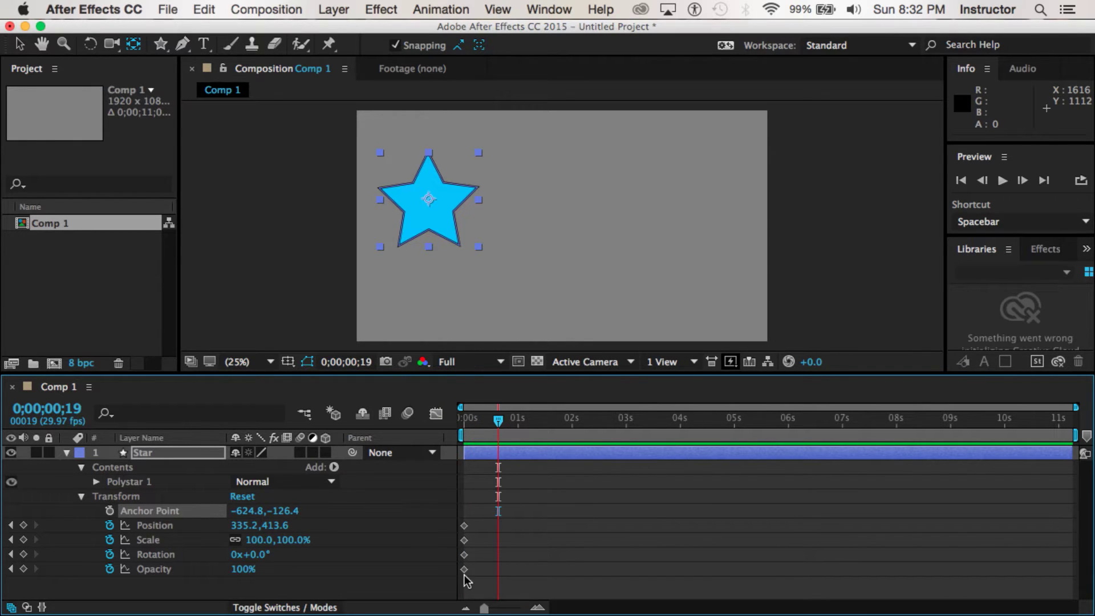
drag(499, 423, 462, 423)
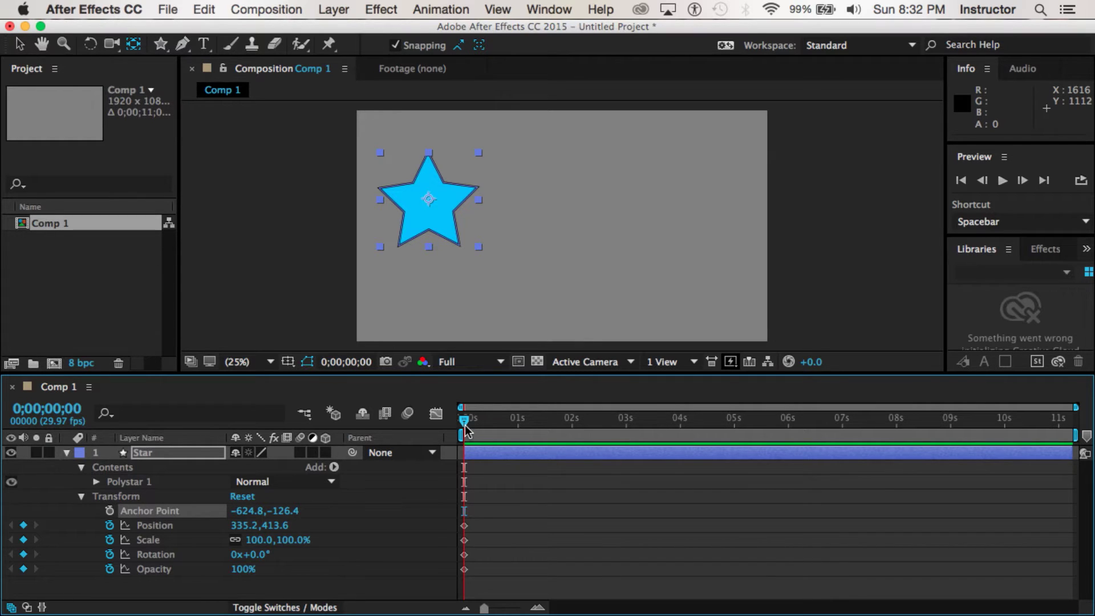
drag(464, 425, 516, 422)
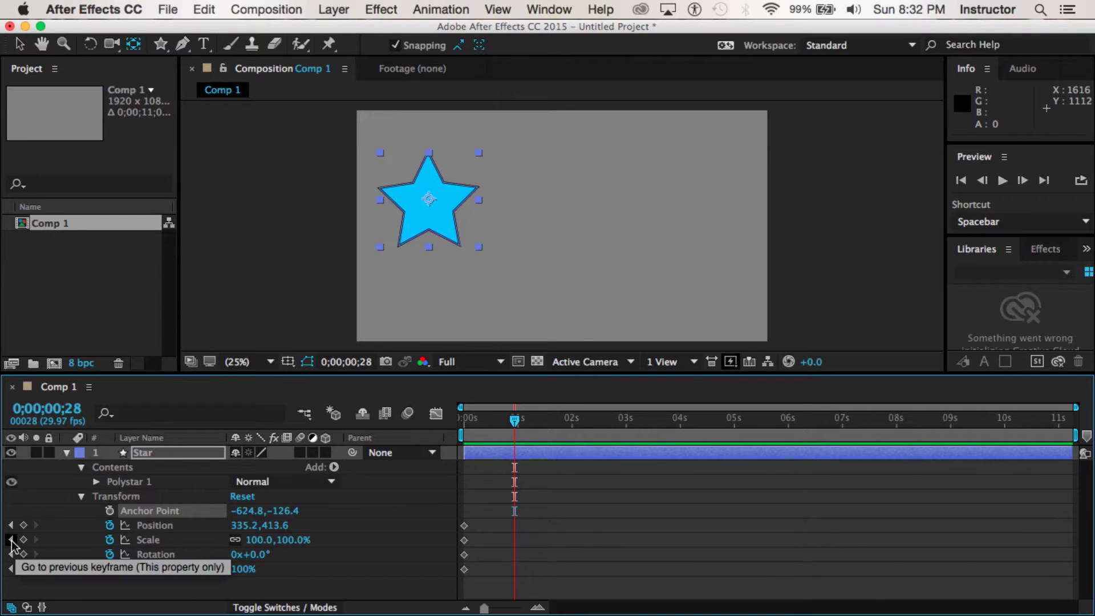
click(11, 540)
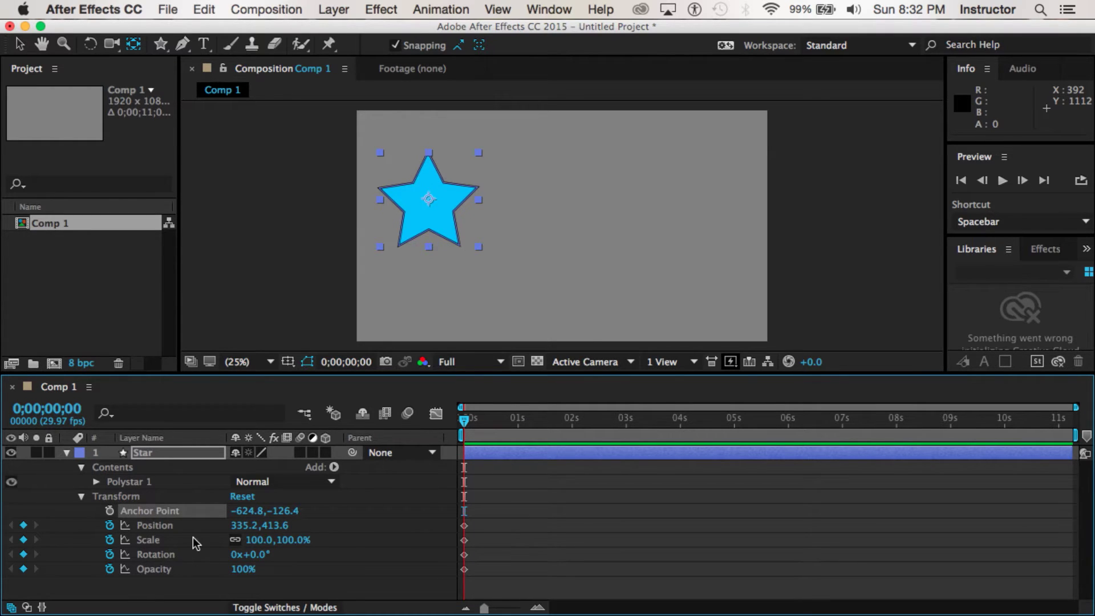
click(110, 527)
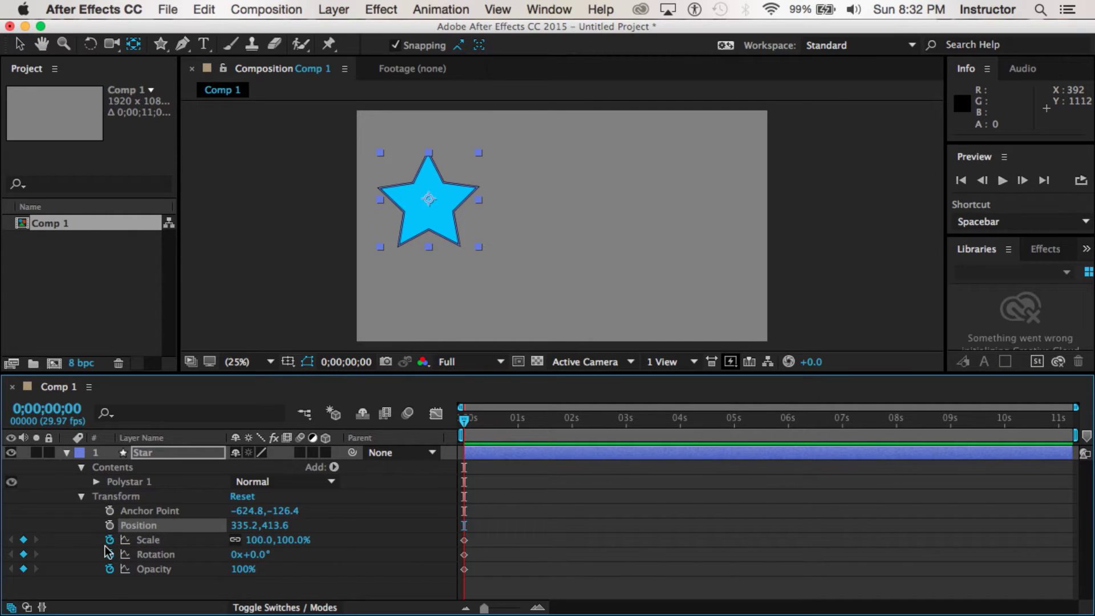
click(110, 525)
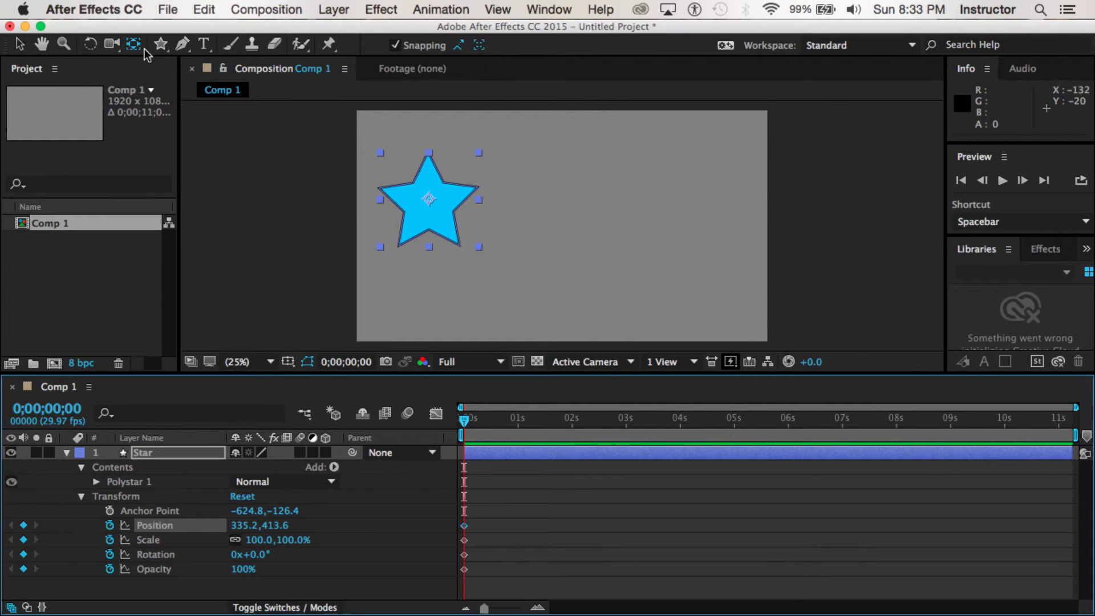
With the Selection tool, reselect the Star layer and move the playhead to 0;00;03;00.
click(20, 48)
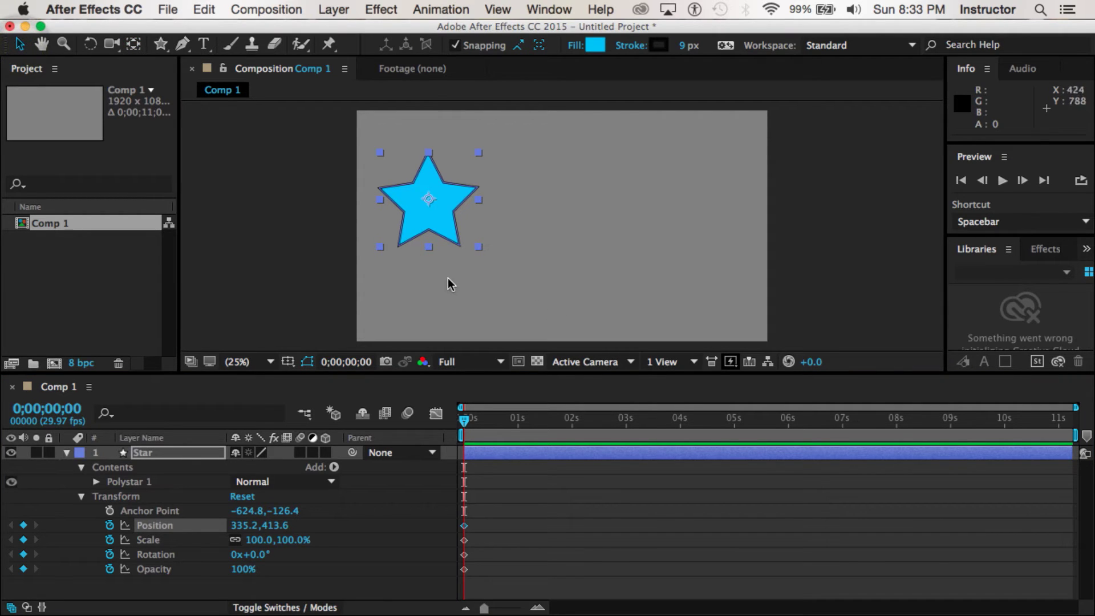
click(433, 292)
click(444, 206)
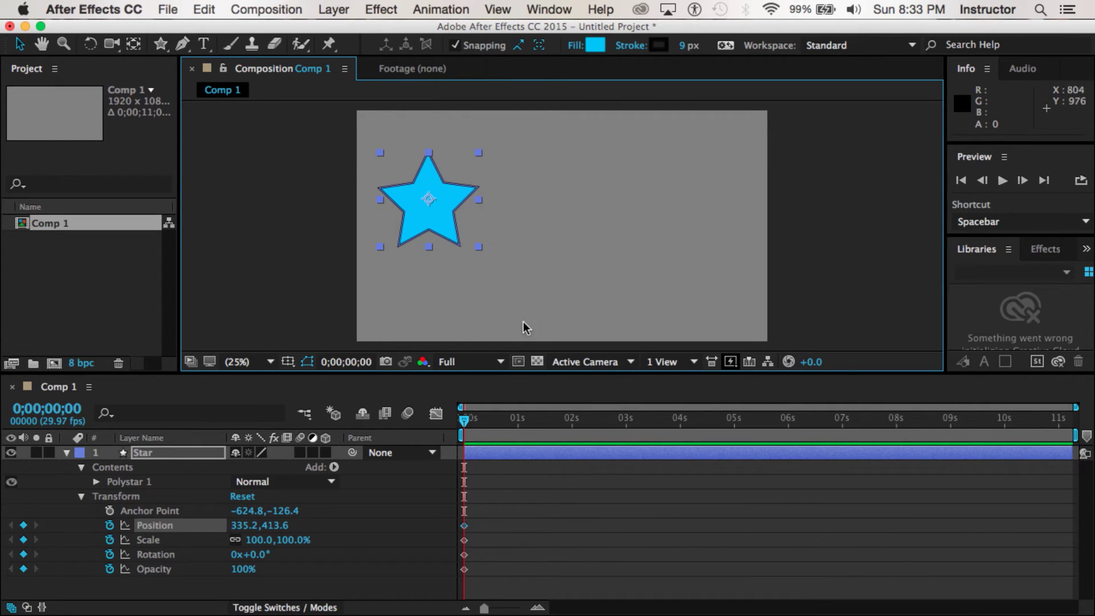
drag(465, 425, 629, 429)
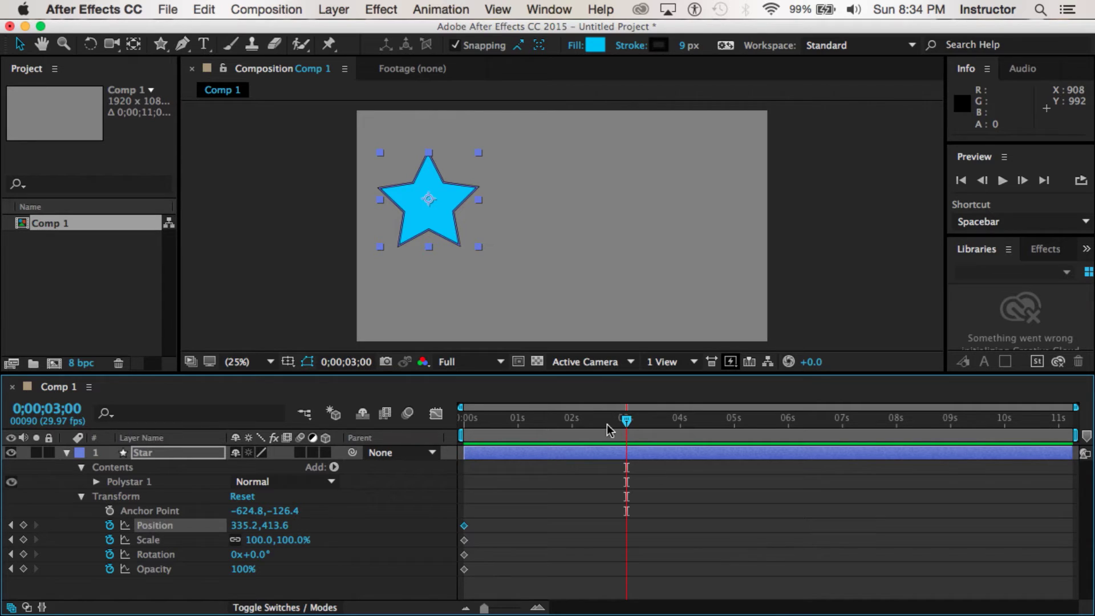
At 3s, drag the star right to 1531.2,409.6, creating a second Position keyframe.
click(434, 225)
drag(434, 226, 691, 221)
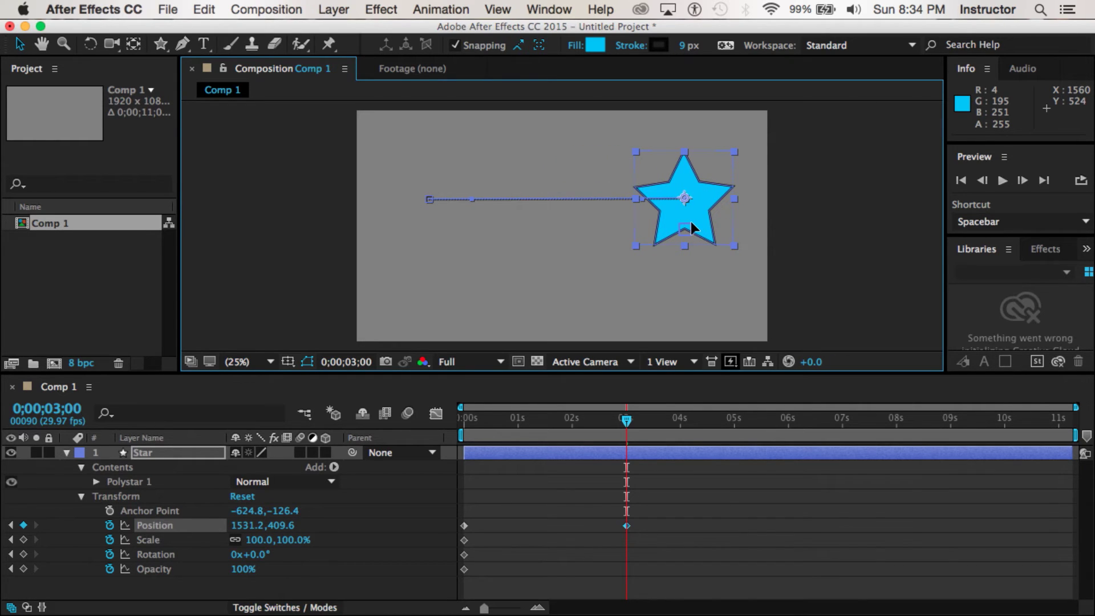
click(11, 528)
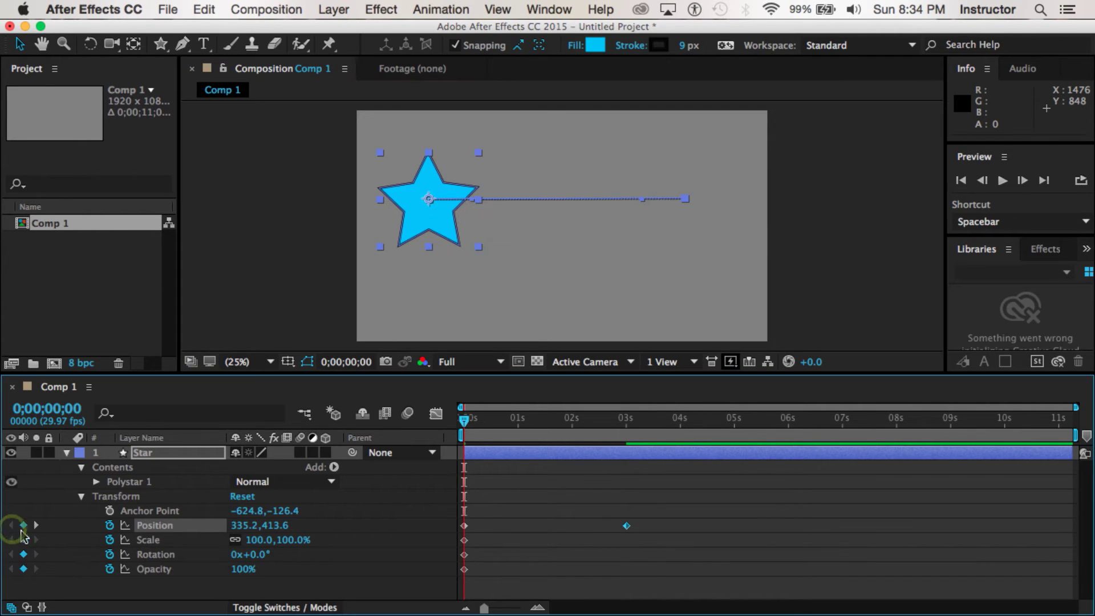
click(34, 528)
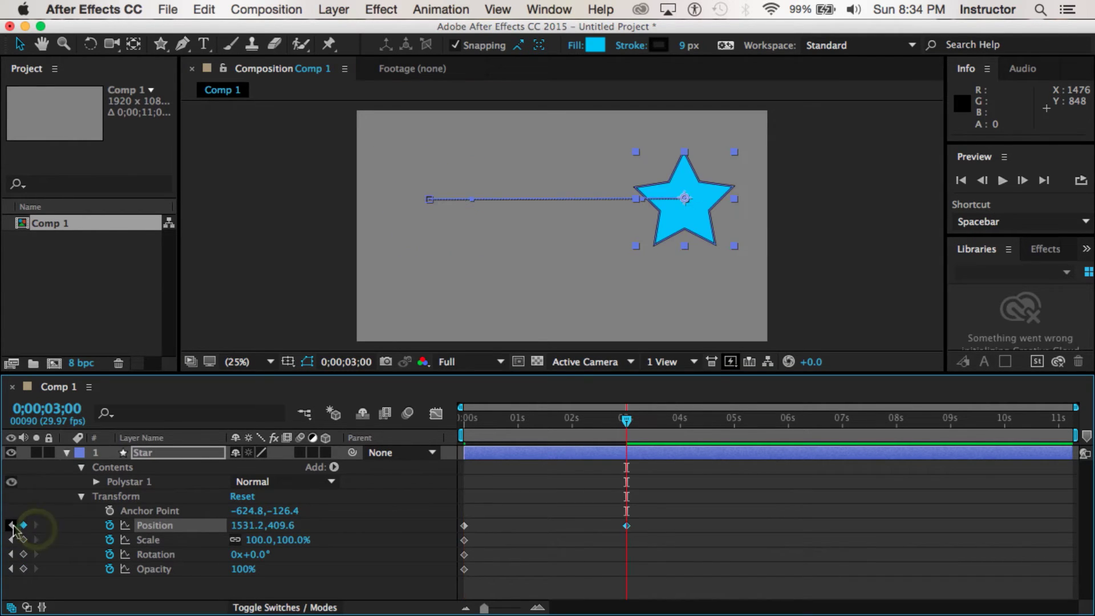
click(11, 525)
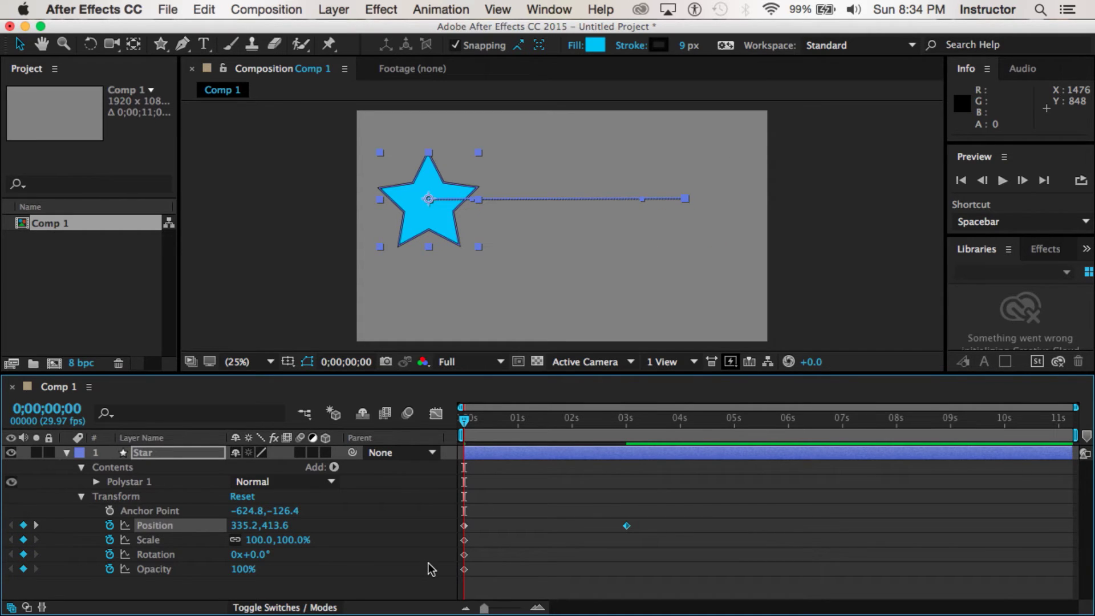
Preview the star's slide, then step between its 0s and 3s Position keyframes.
key(space)
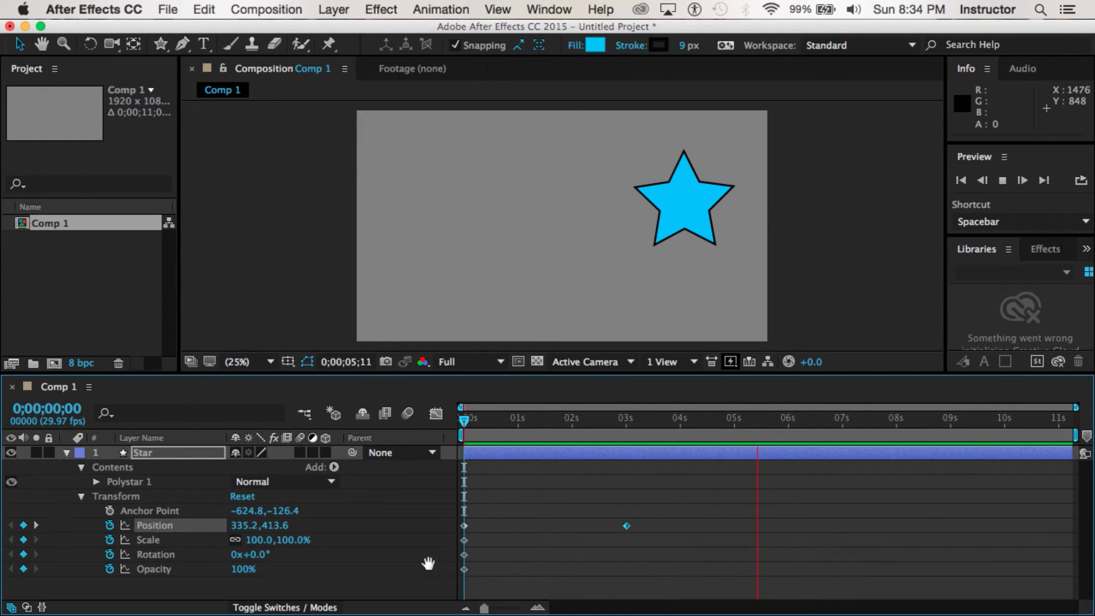
key(space)
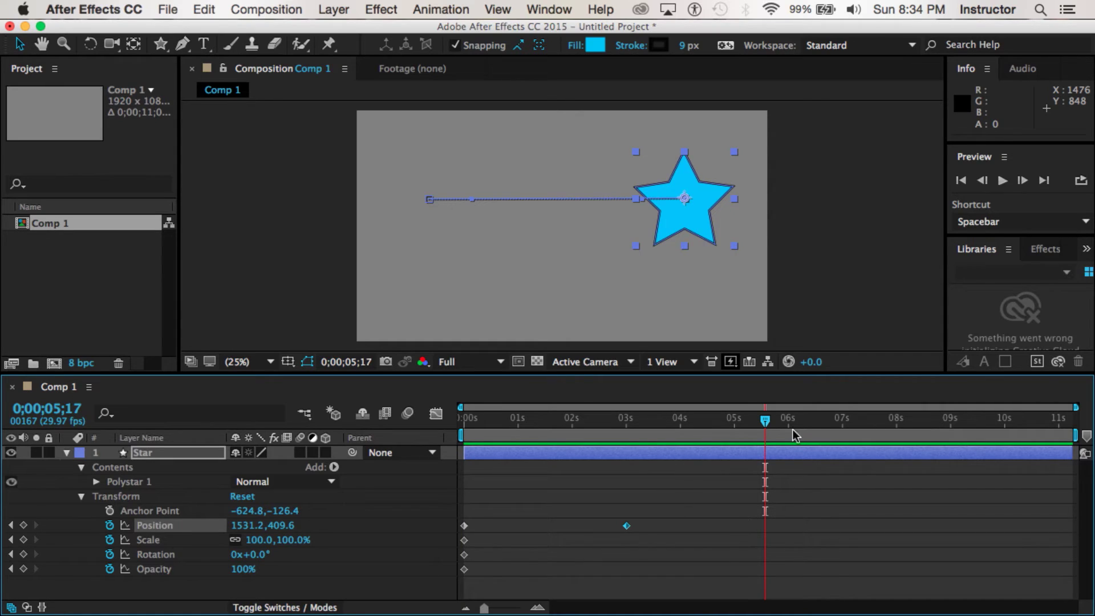
key(space)
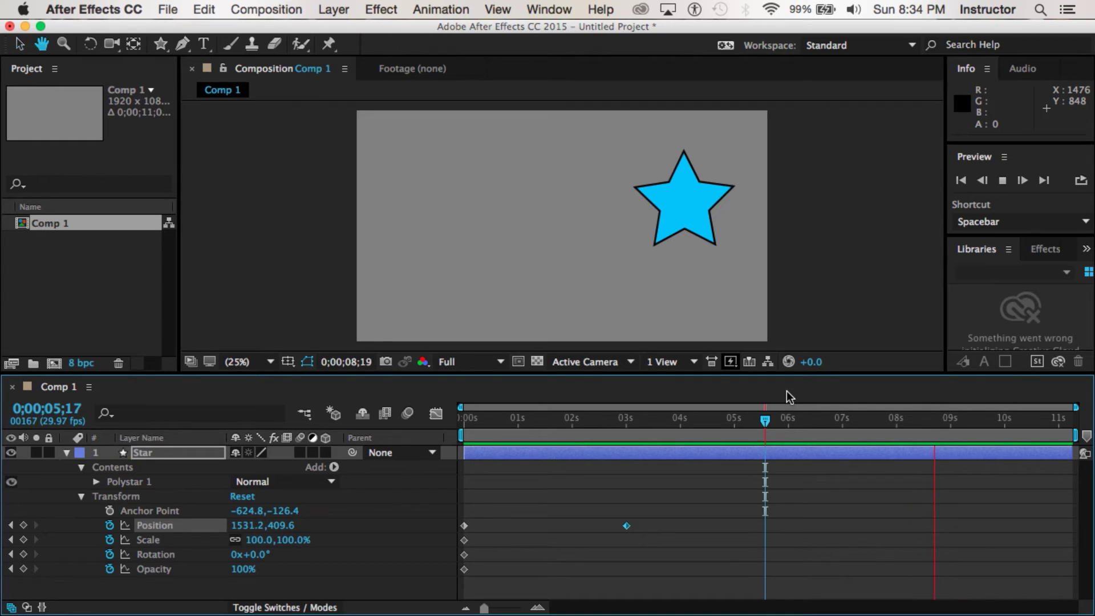
key(space)
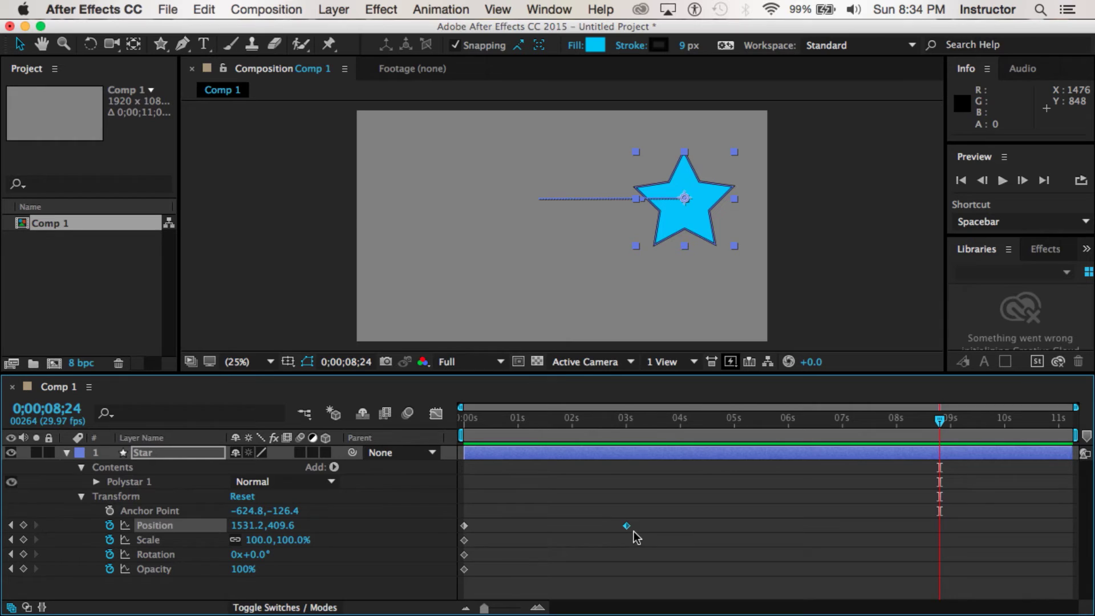
drag(940, 421, 451, 478)
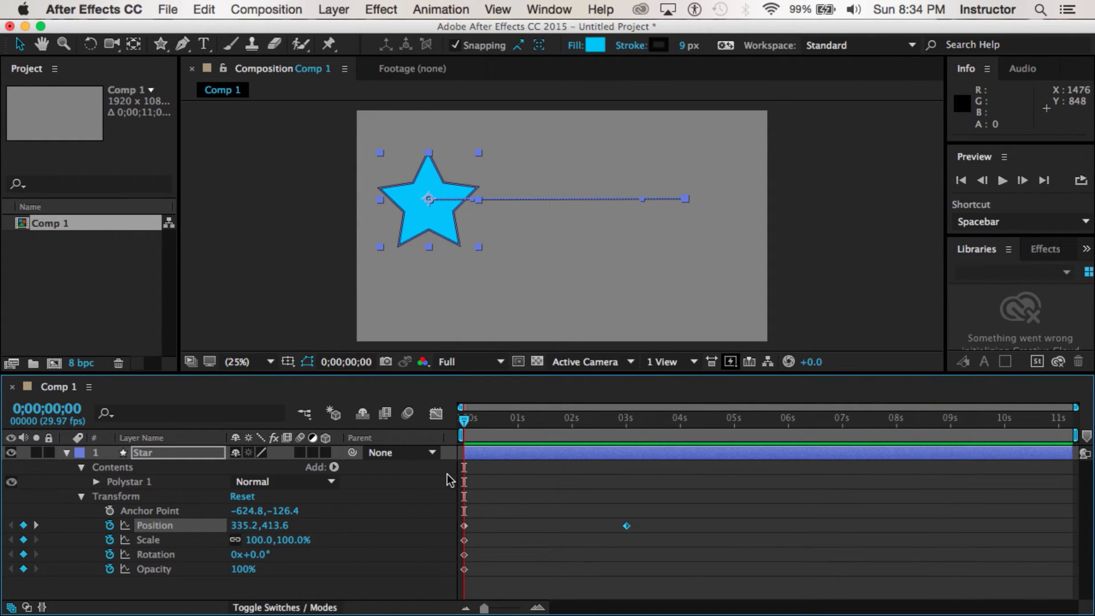
click(36, 526)
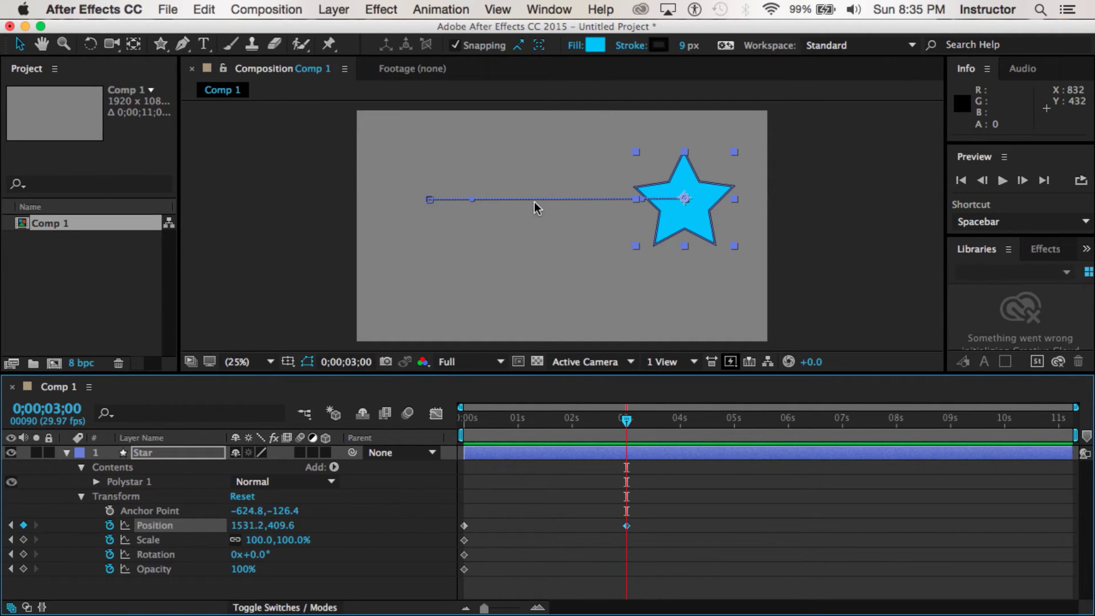
click(429, 199)
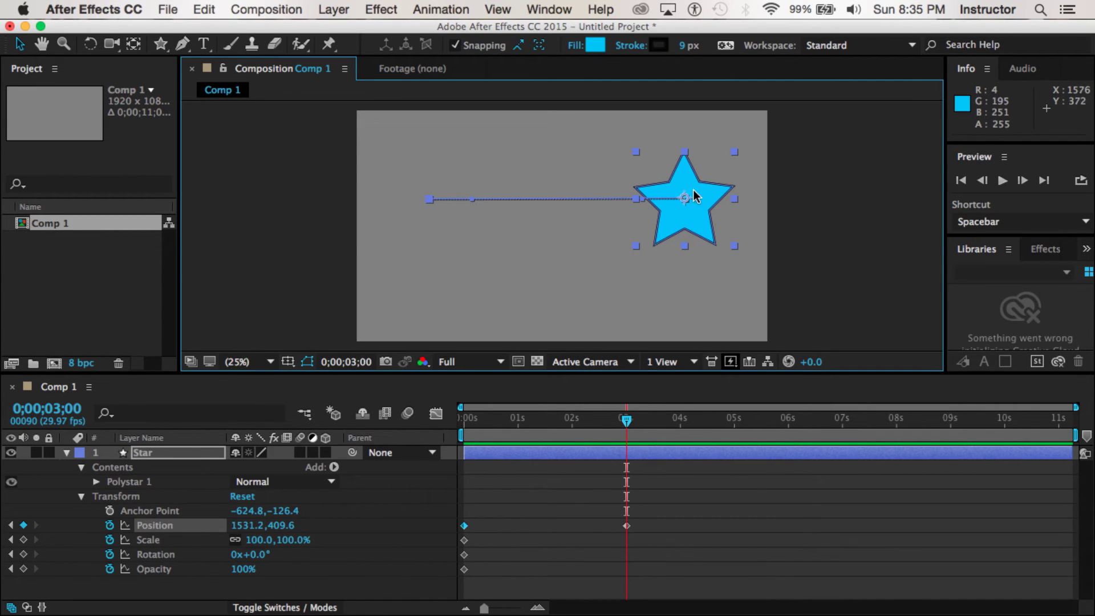
Pull the start keyframe's handle upward and the 3s keyframe's handle downward to form an S-curve.
click(431, 200)
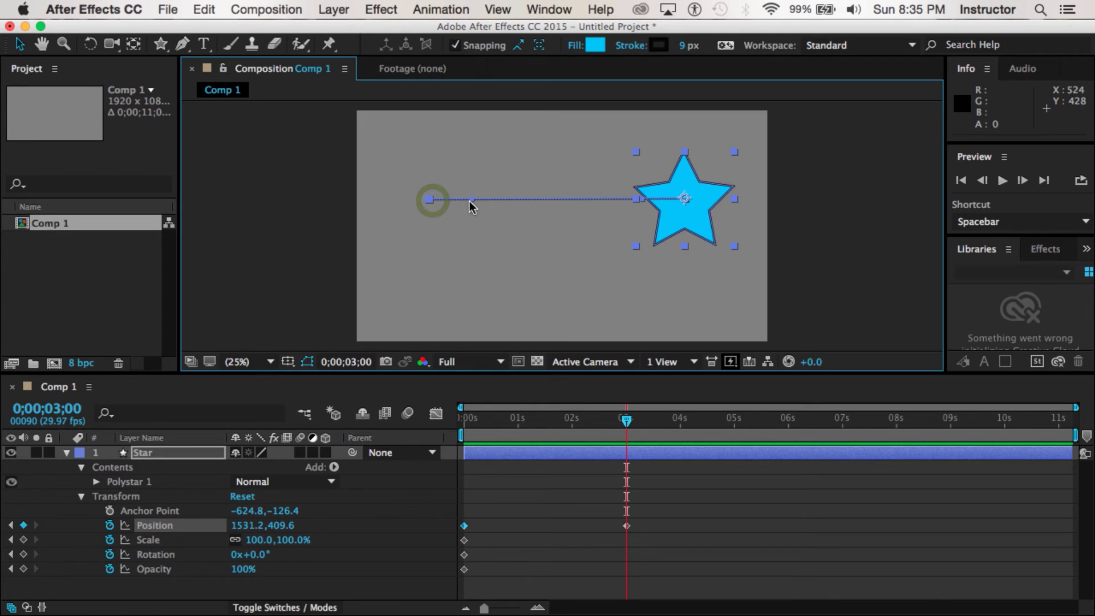
drag(472, 199, 477, 100)
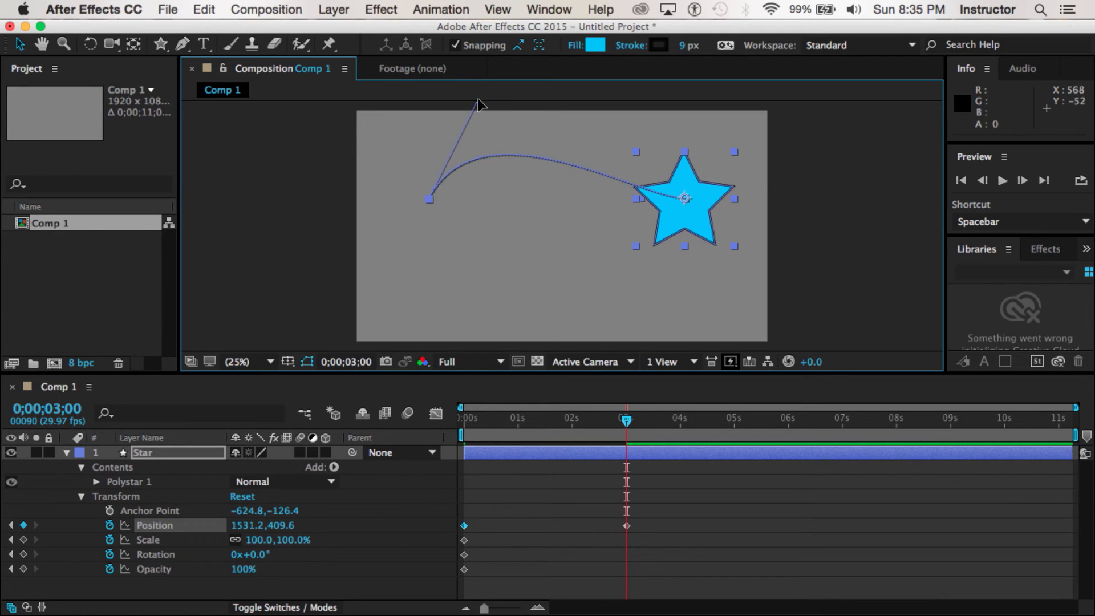
click(686, 201)
drag(644, 194, 588, 317)
drag(626, 421, 436, 456)
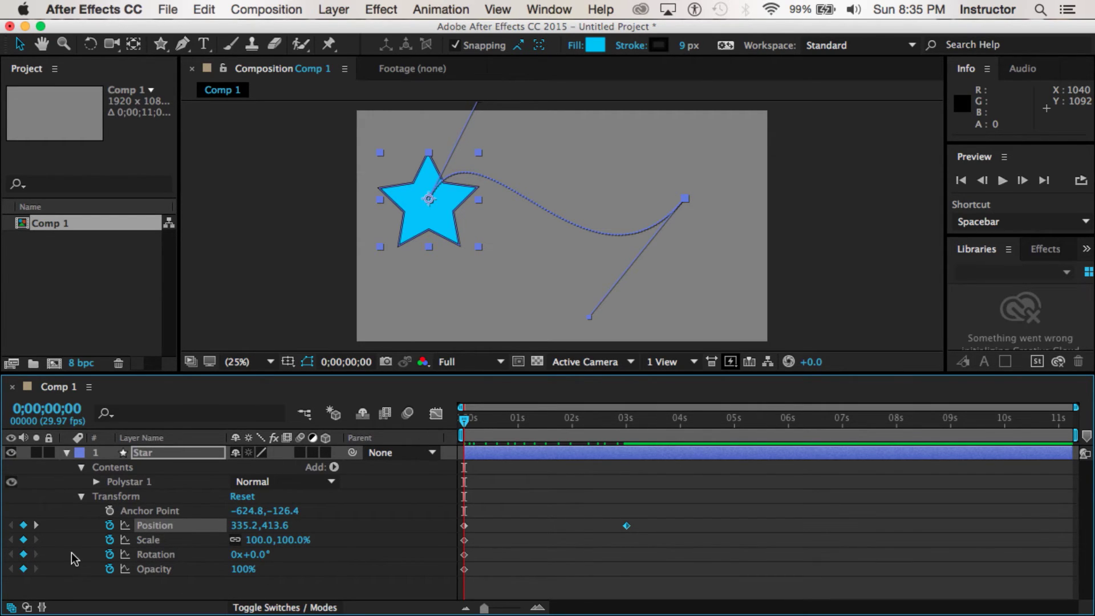
Set the star's Scale to 200% at the 3-second keyframe, then scrub back to the start.
click(36, 525)
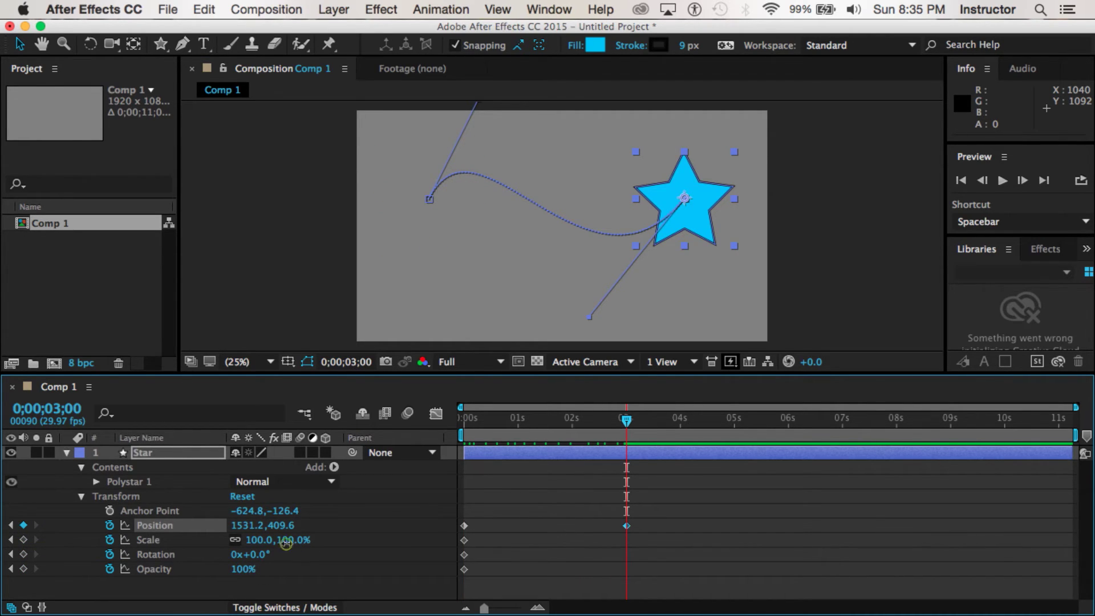
drag(287, 548, 374, 544)
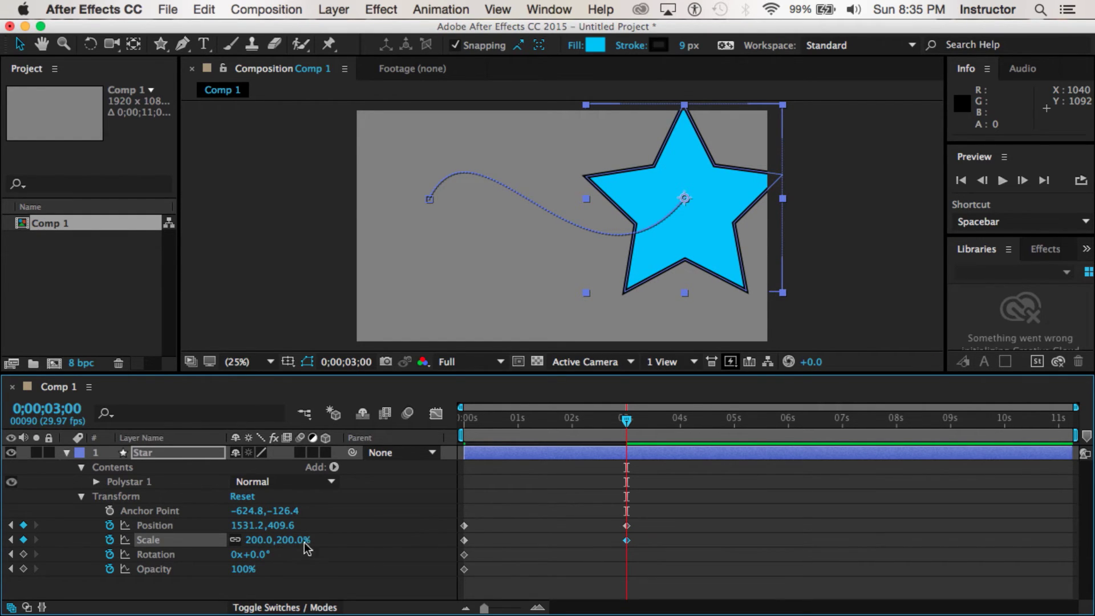
drag(463, 422, 452, 445)
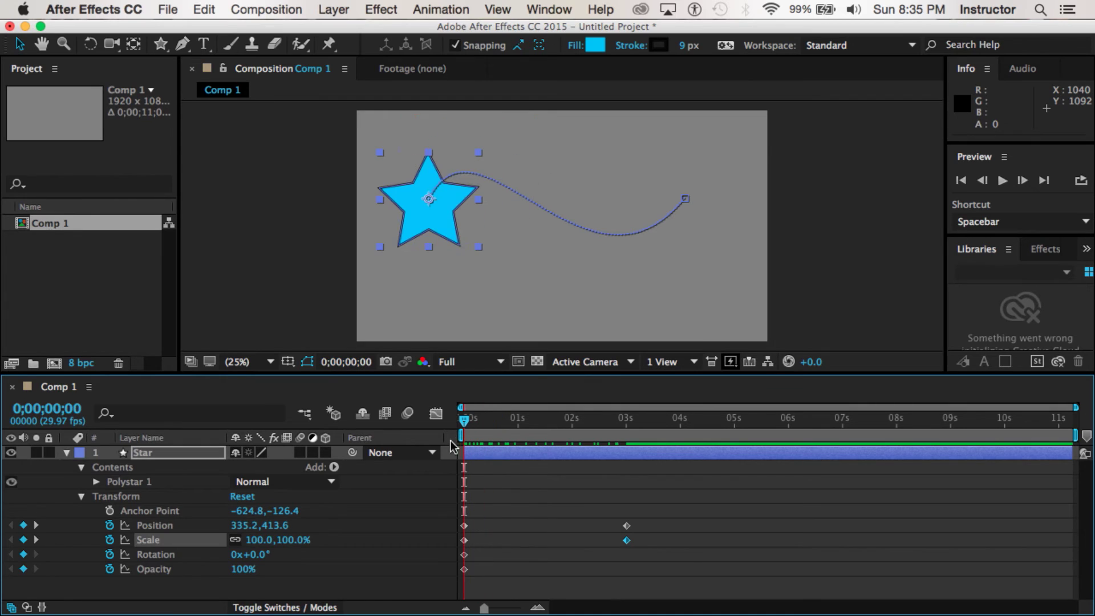
Undo a 2-revolution rotation and set Rotation to 0x+90° at the 3-second keyframe.
click(235, 556)
text(2)
key(Return)
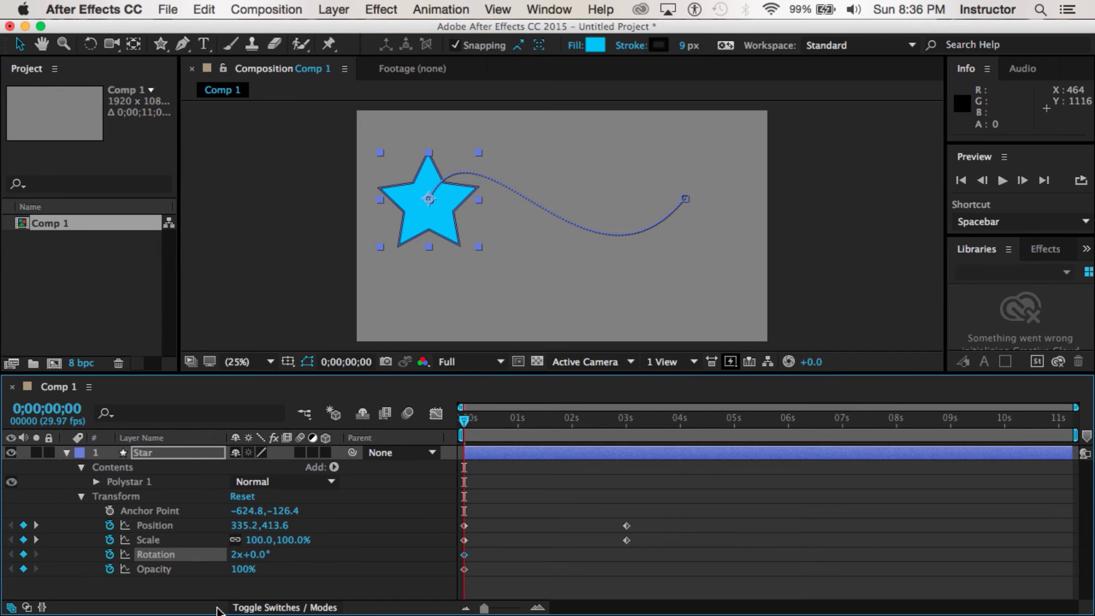
key(super+z)
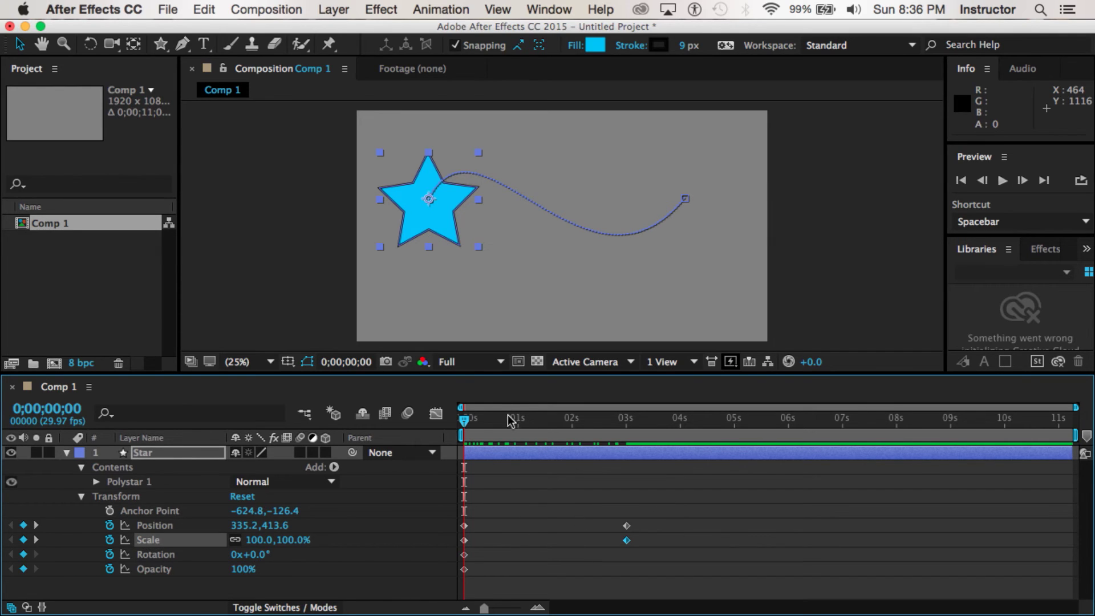
drag(466, 425, 483, 421)
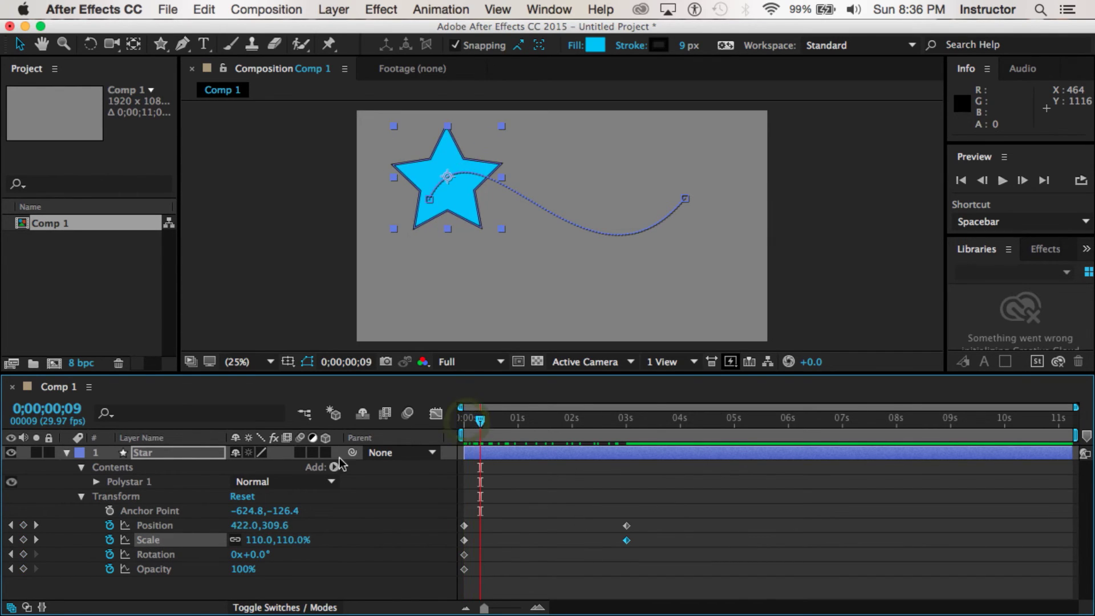
click(36, 525)
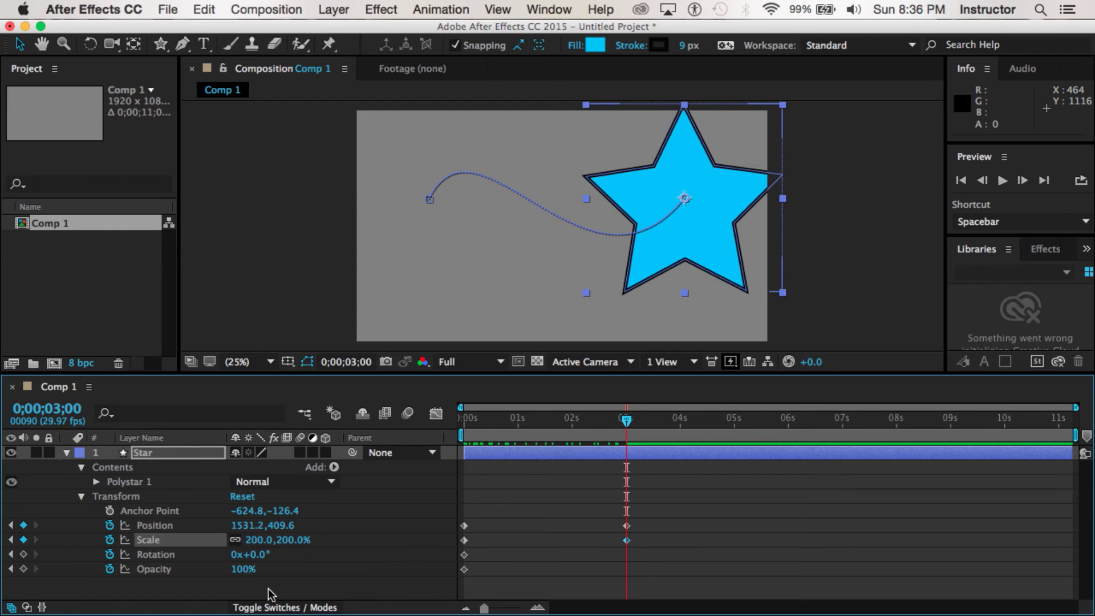
drag(254, 555, 340, 565)
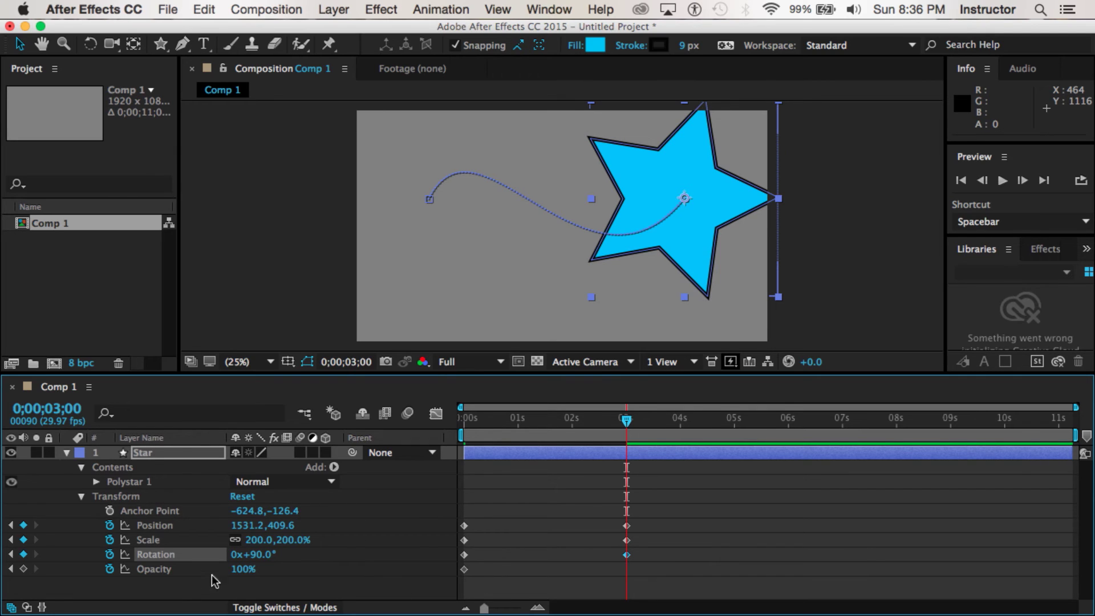
Preview the animation from the beginning, then stop playback.
drag(638, 420, 465, 419)
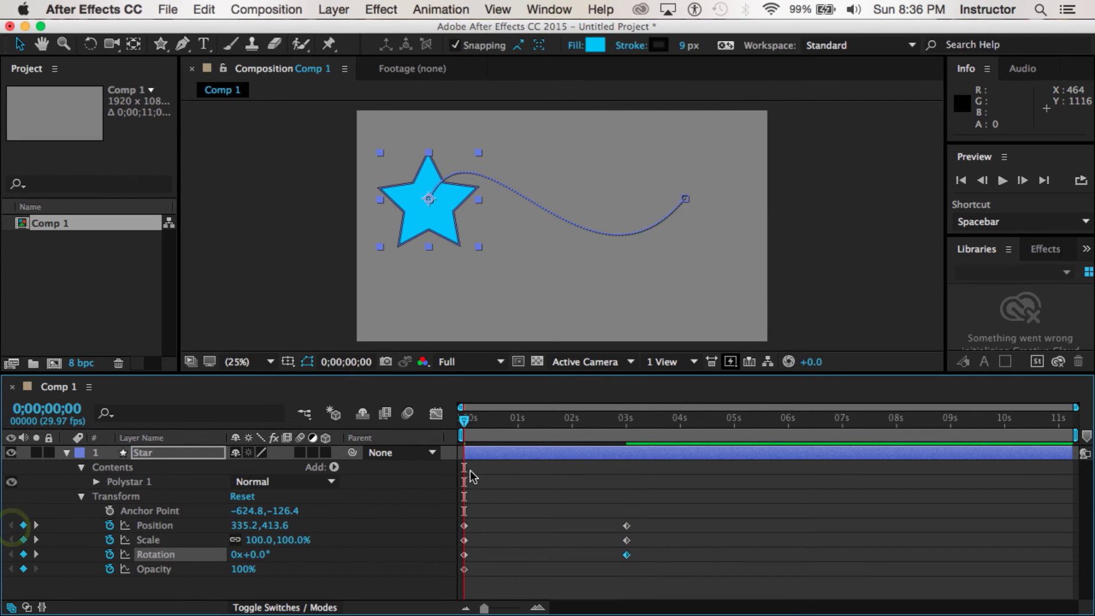
key(space)
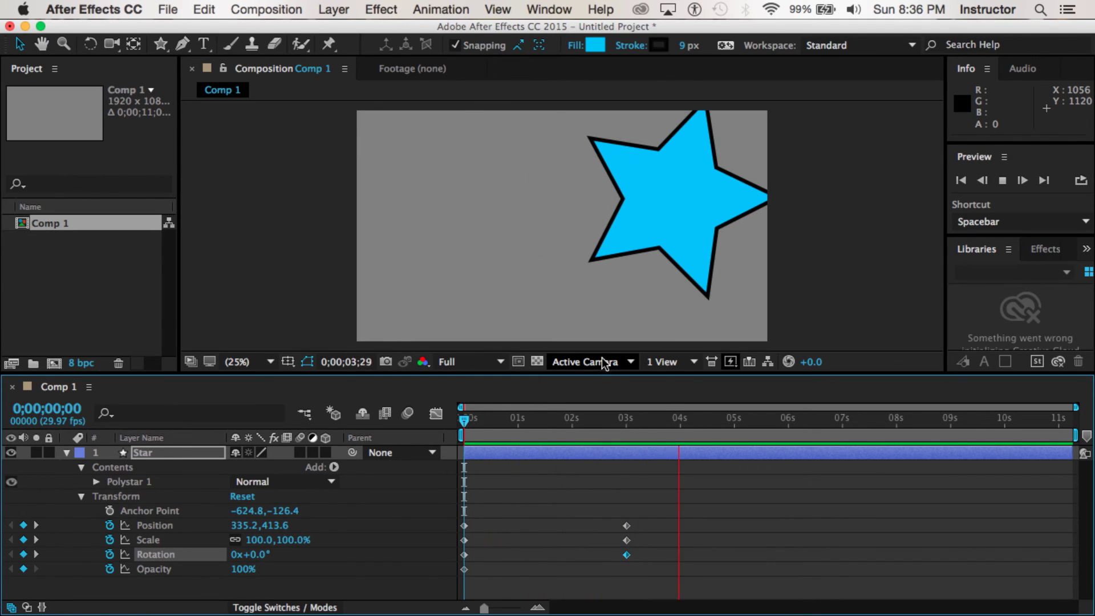
click(604, 364)
click(604, 363)
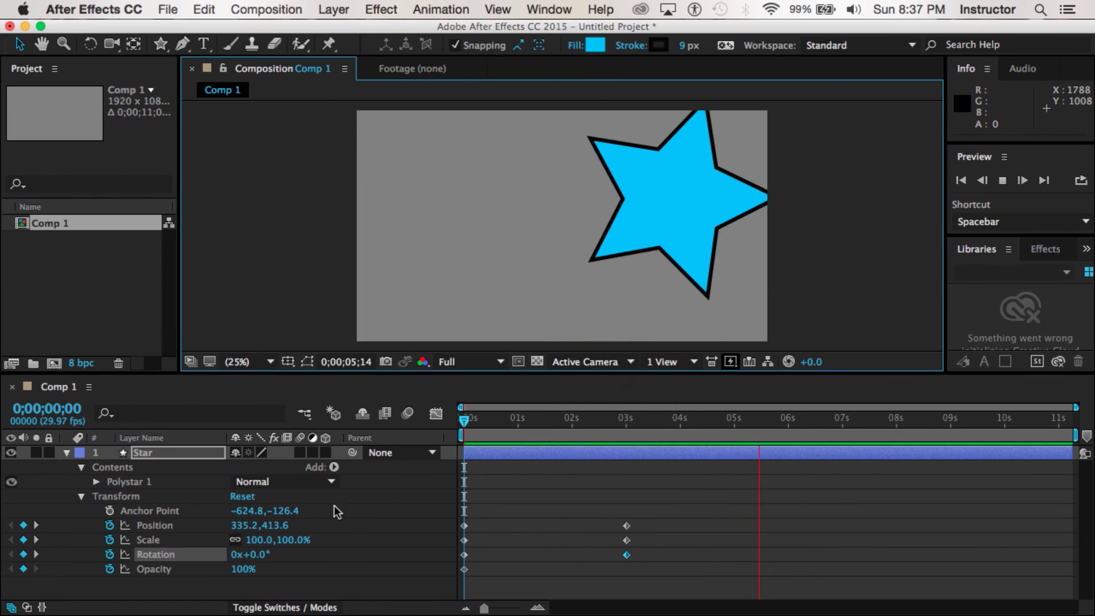
click(646, 505)
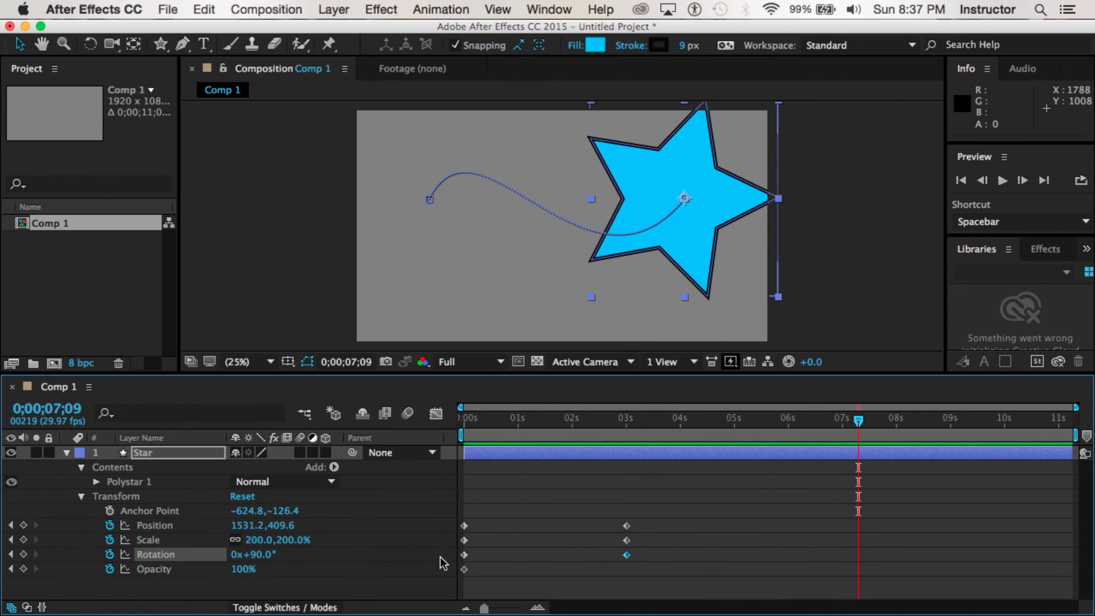
Set the star's Opacity to 50% at the 3-second keyframe.
click(10, 568)
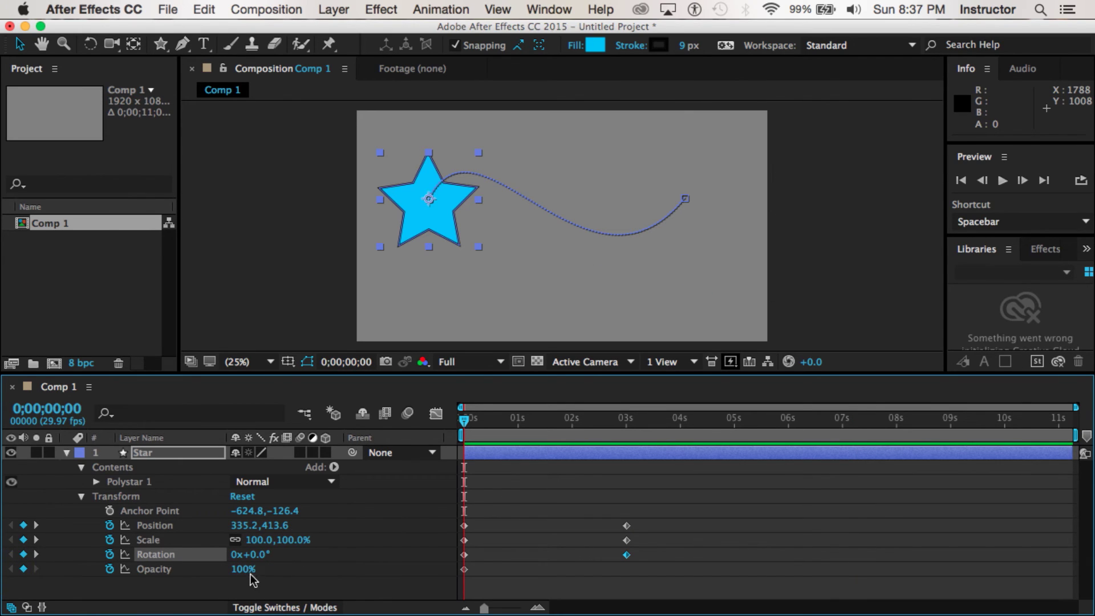
click(36, 554)
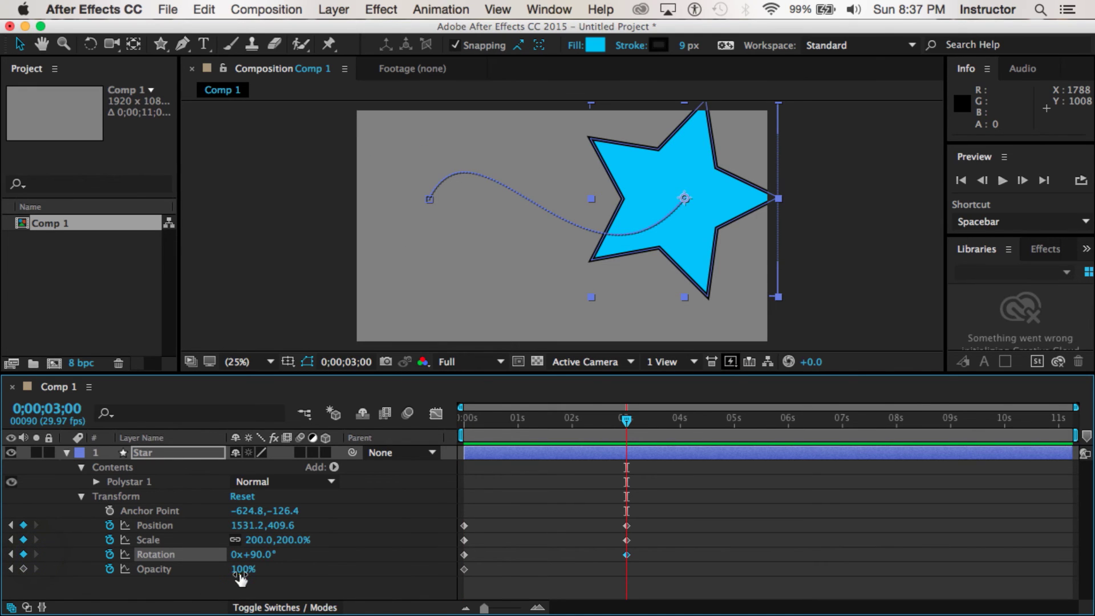
mouse_move(240, 570)
mouse_down()
mouse_move(181, 581)
mouse_move(222, 560)
mouse_up()
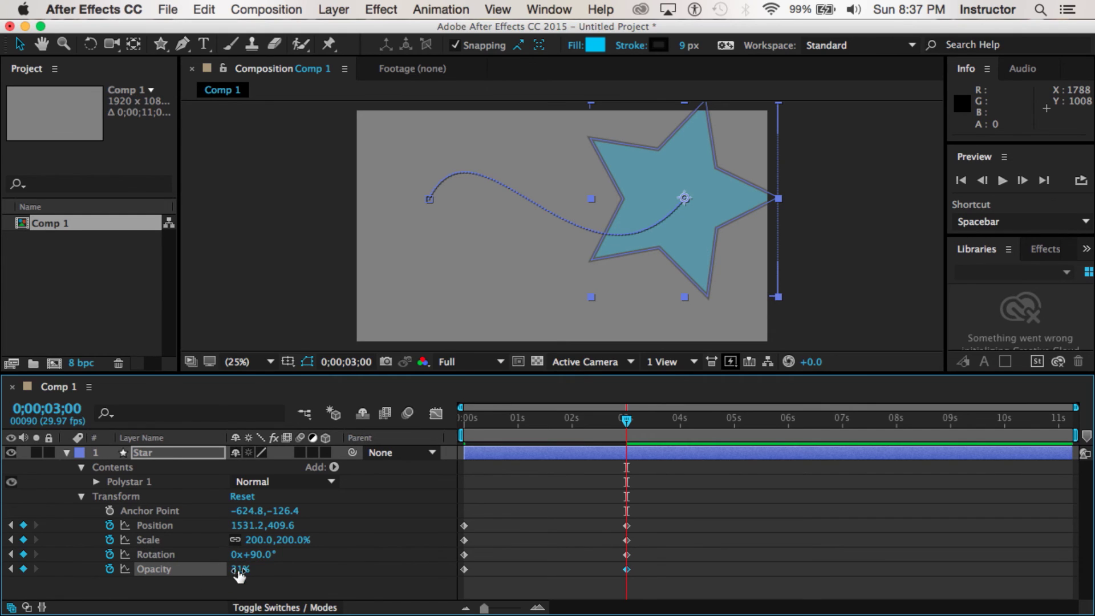
click(243, 569)
text(50)
key(Return)
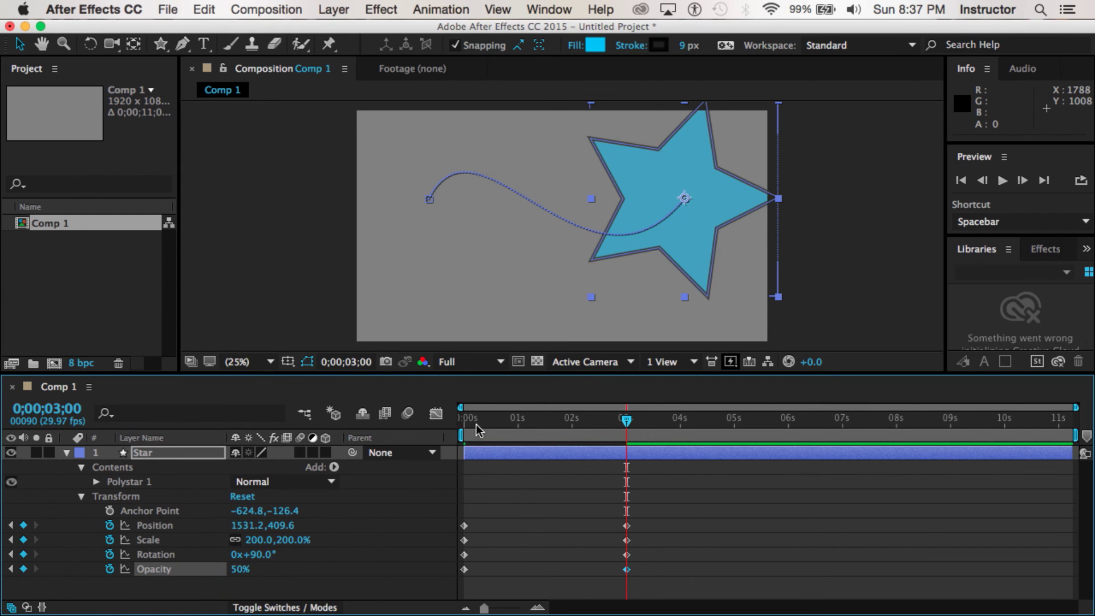
Preview the animation from 0s and stop it.
drag(477, 425, 455, 431)
key(space)
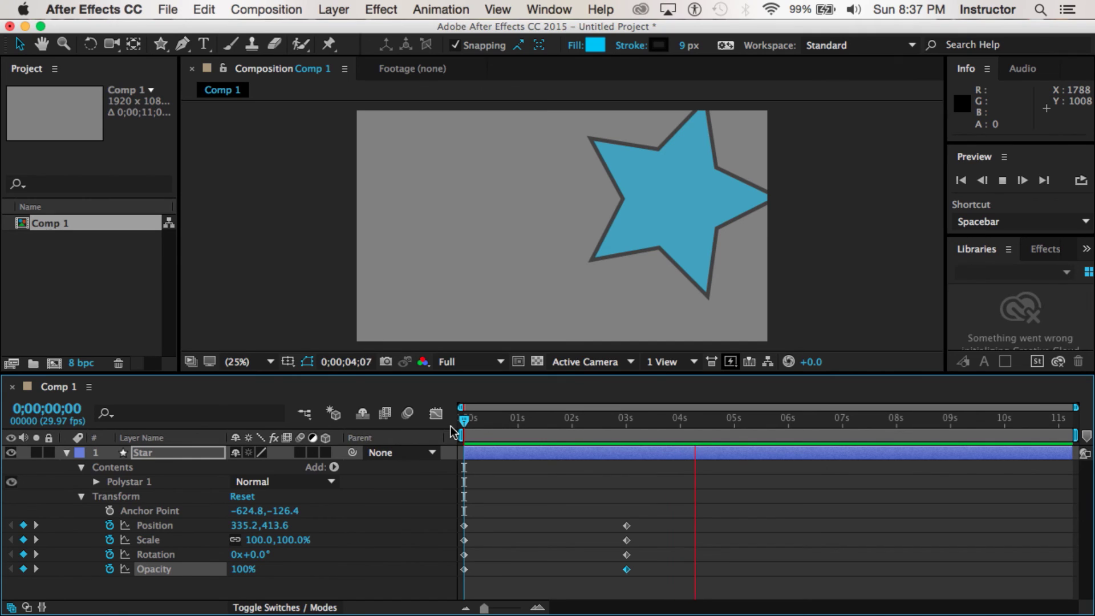
key(space)
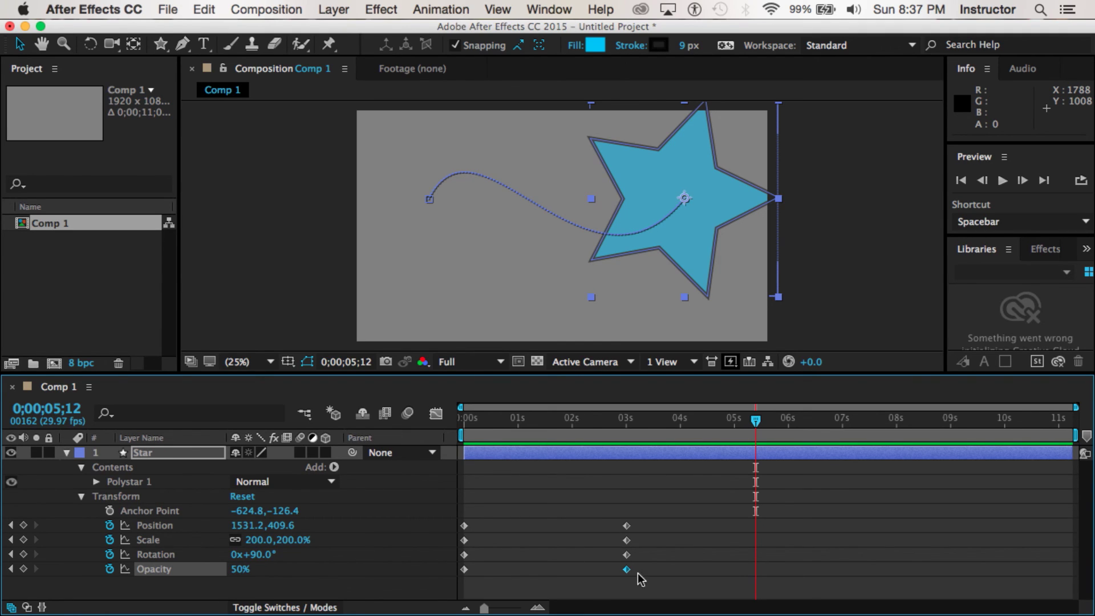
Add a Position keyframe at 5;15 moving the star down-right past the frame edge.
drag(756, 425, 761, 421)
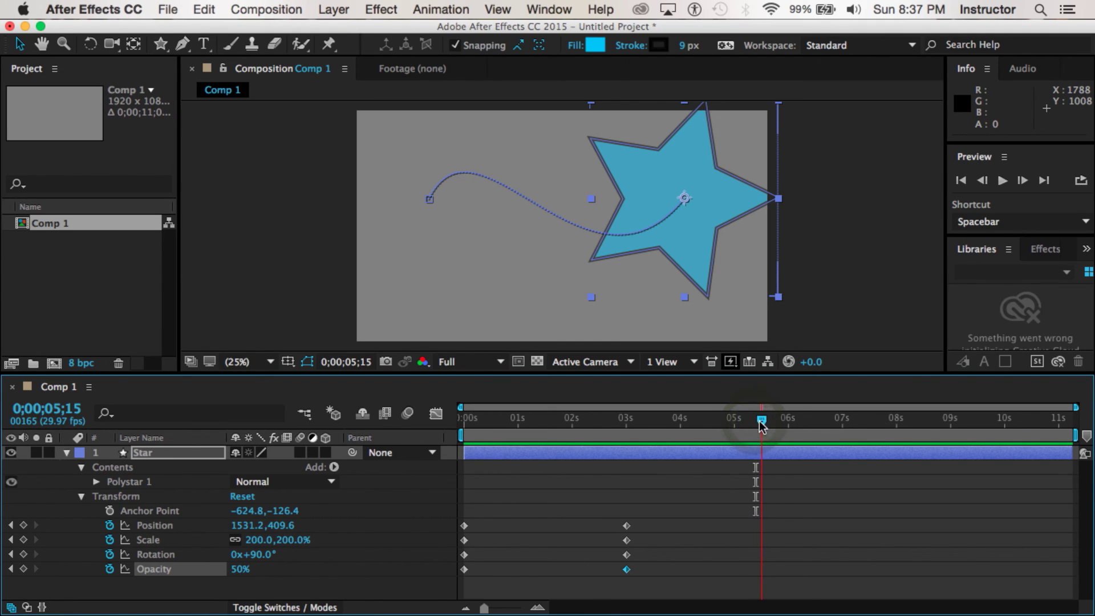
click(24, 525)
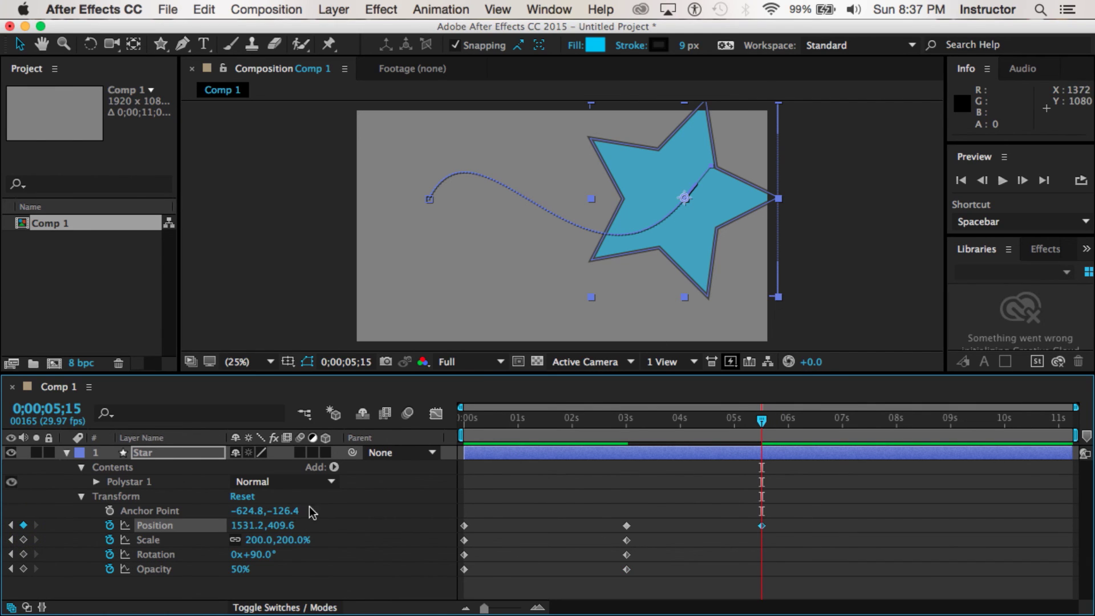
drag(698, 235, 829, 297)
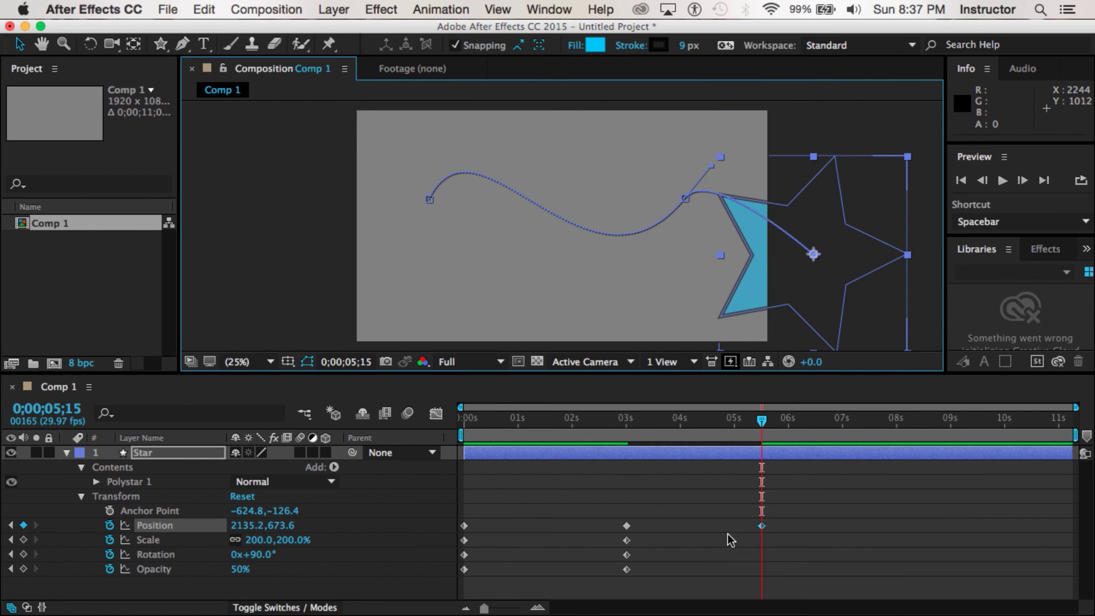
At 4;13, unlink Scale and squash the star's width to 50% (50,200%).
click(703, 420)
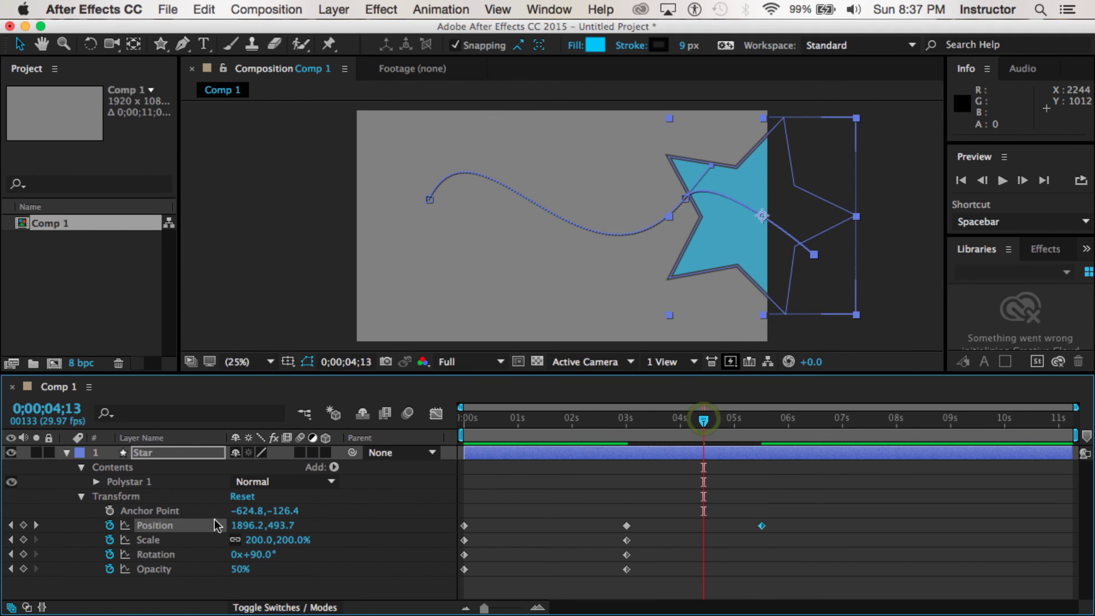
click(236, 540)
drag(255, 540, 132, 540)
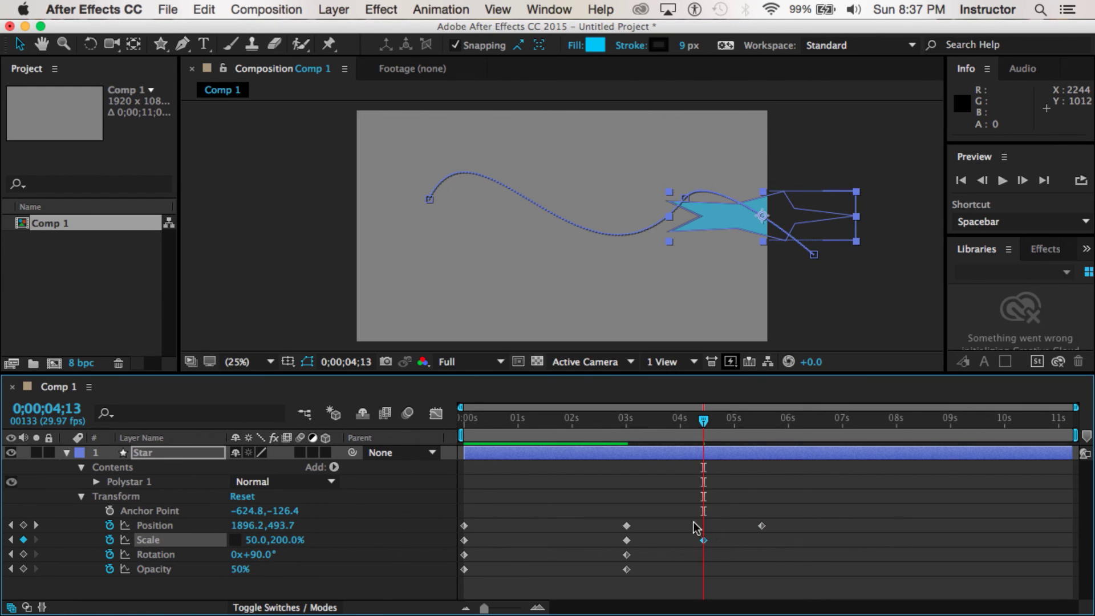
At 6;20, rotate the star to −139° and key Opacity back to 100%.
drag(704, 422, 823, 429)
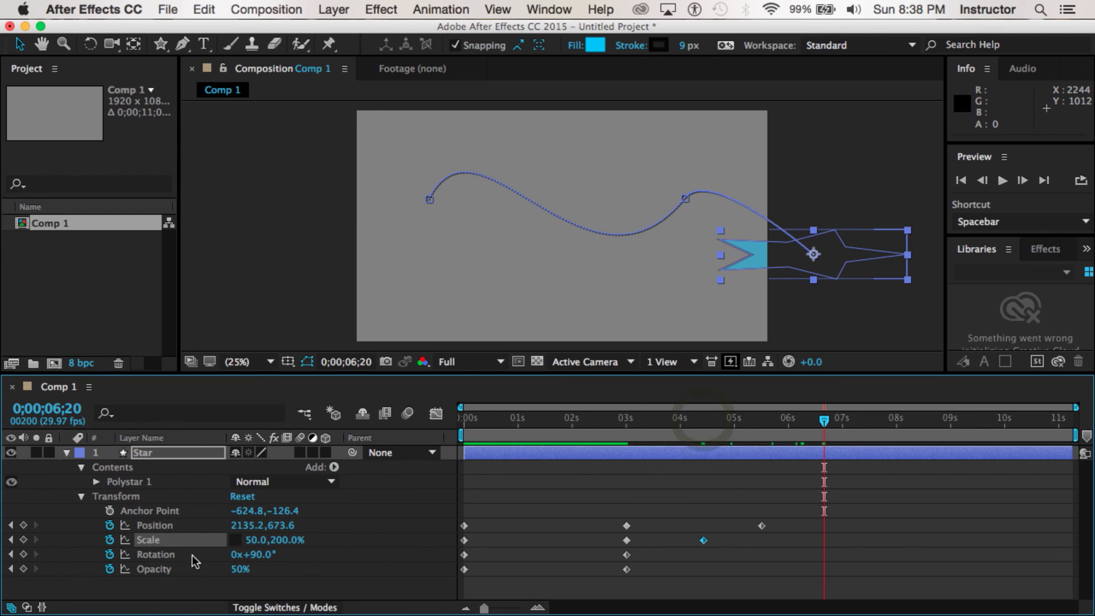
drag(251, 555, 63, 559)
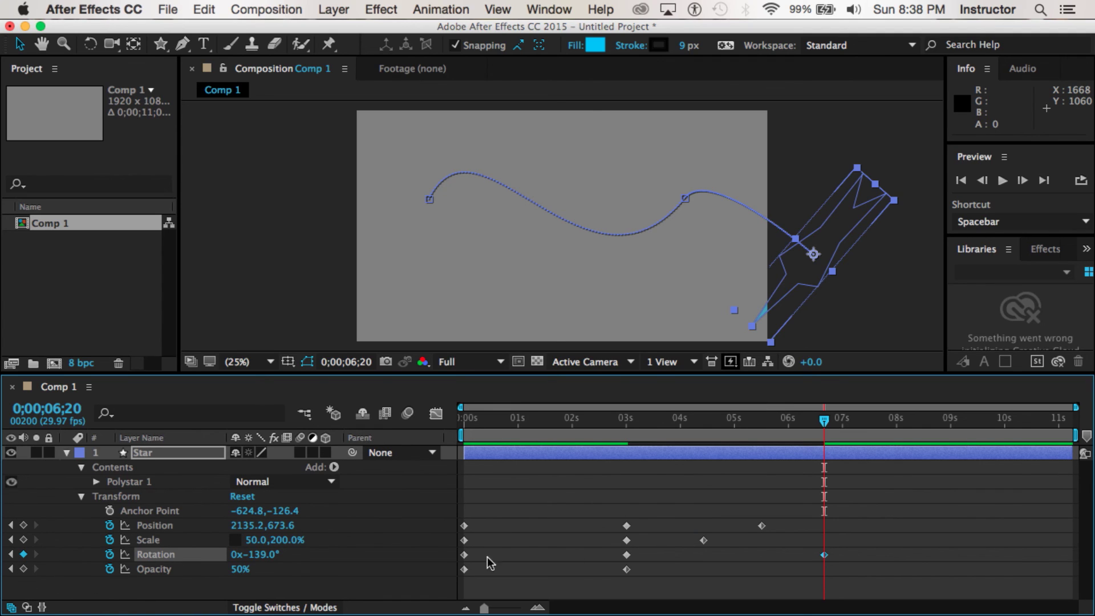
click(23, 568)
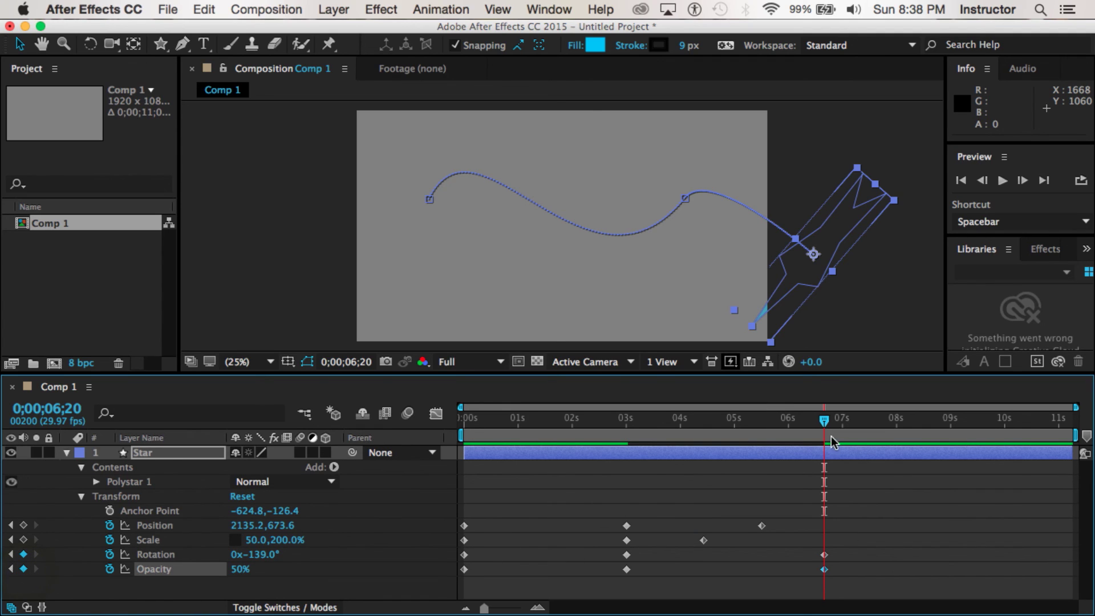
click(240, 569)
text(100)
key(Return)
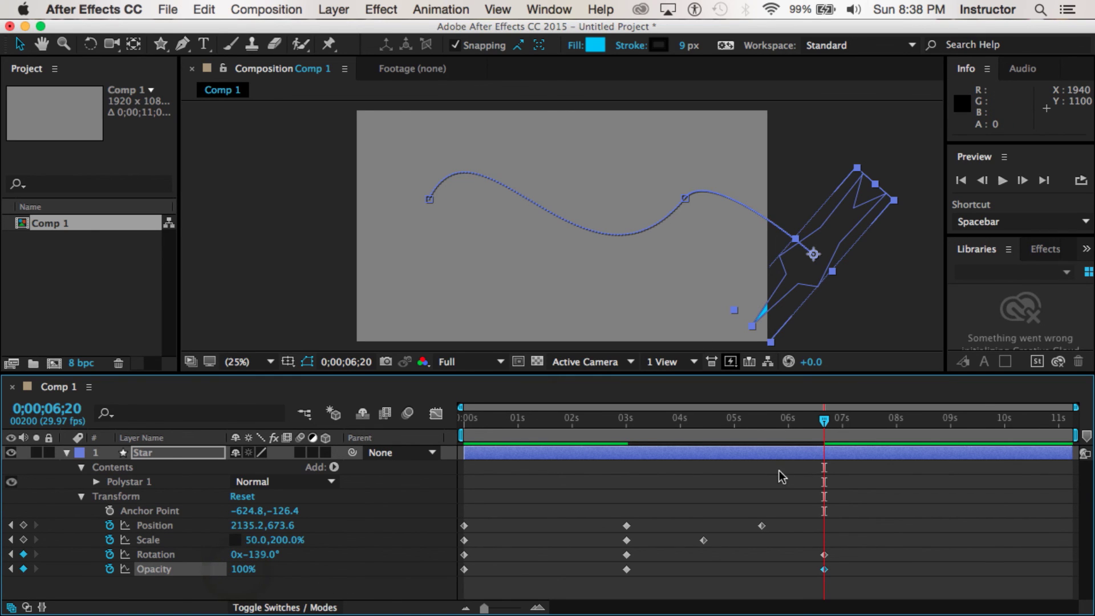